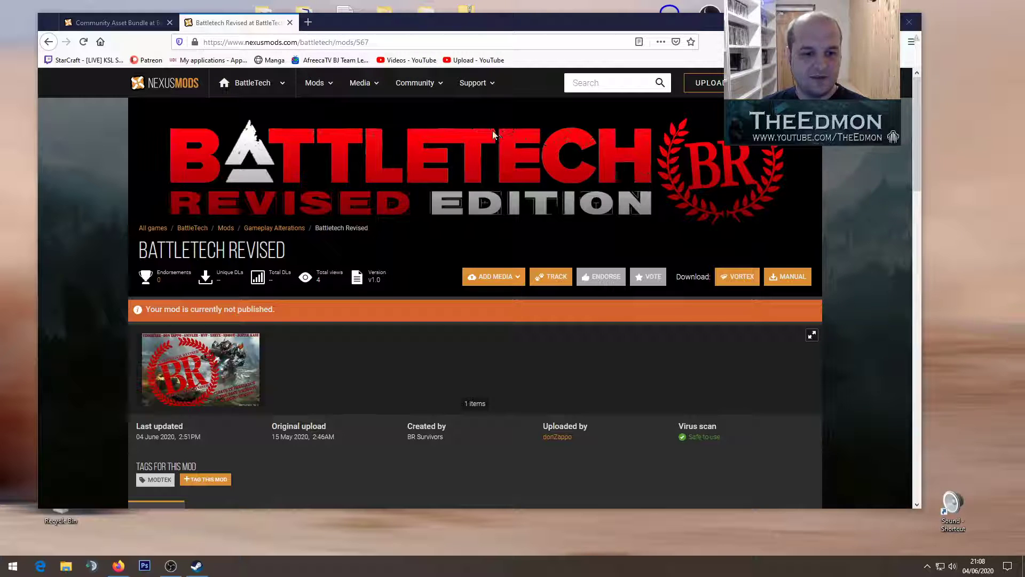
- Review the Battletech Revised mod page and the main package in its files listing on Nexus Mods
click(375, 44)
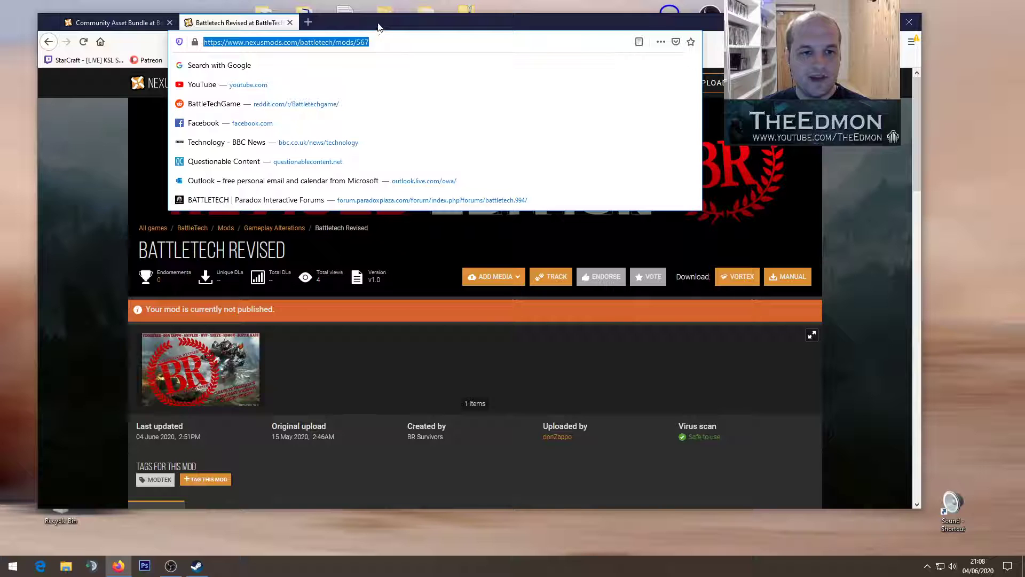
click(344, 339)
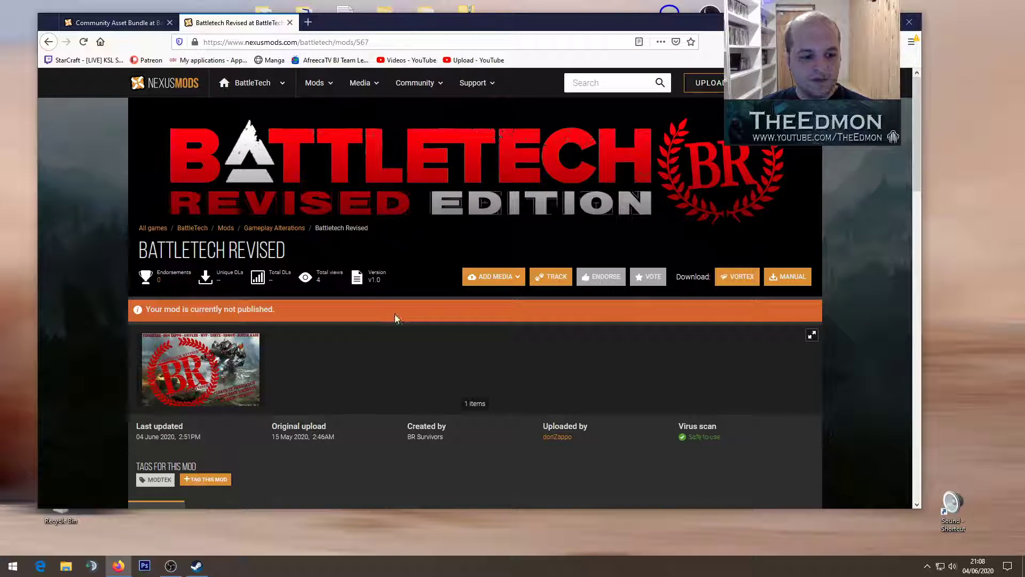
scroll(396, 319, down, 4)
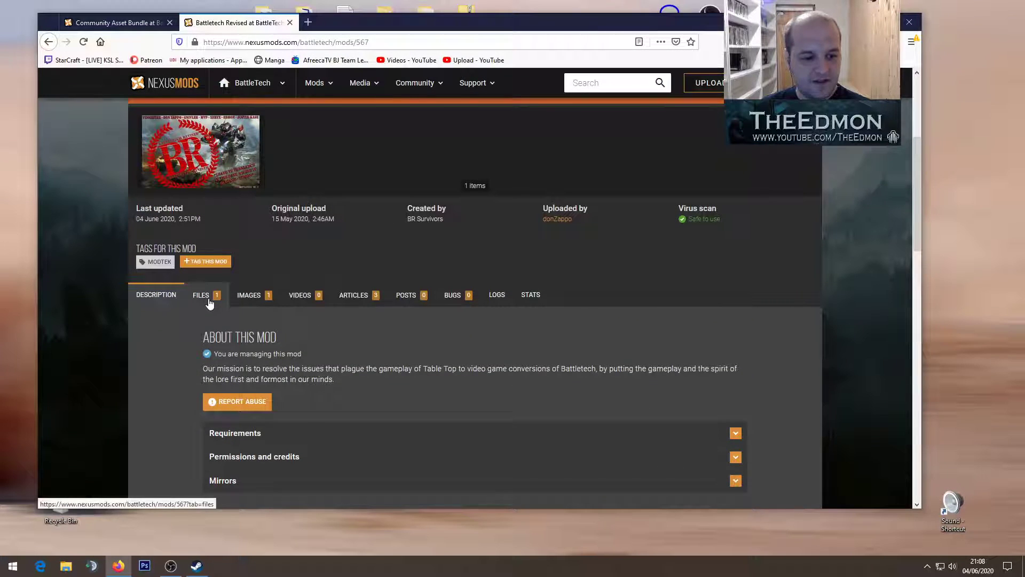
click(209, 303)
scroll(370, 254, down, 3)
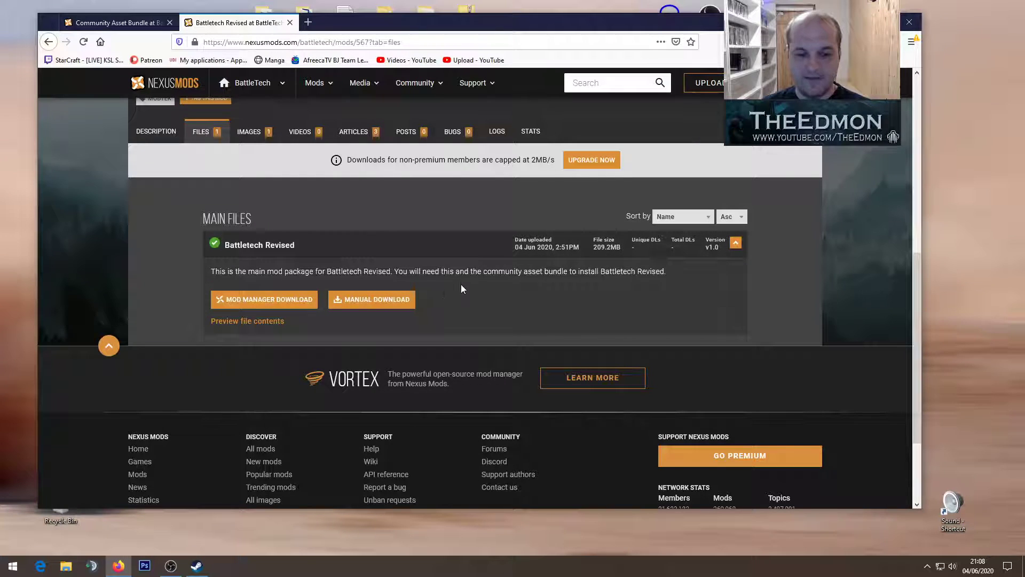
scroll(462, 284, up, 5)
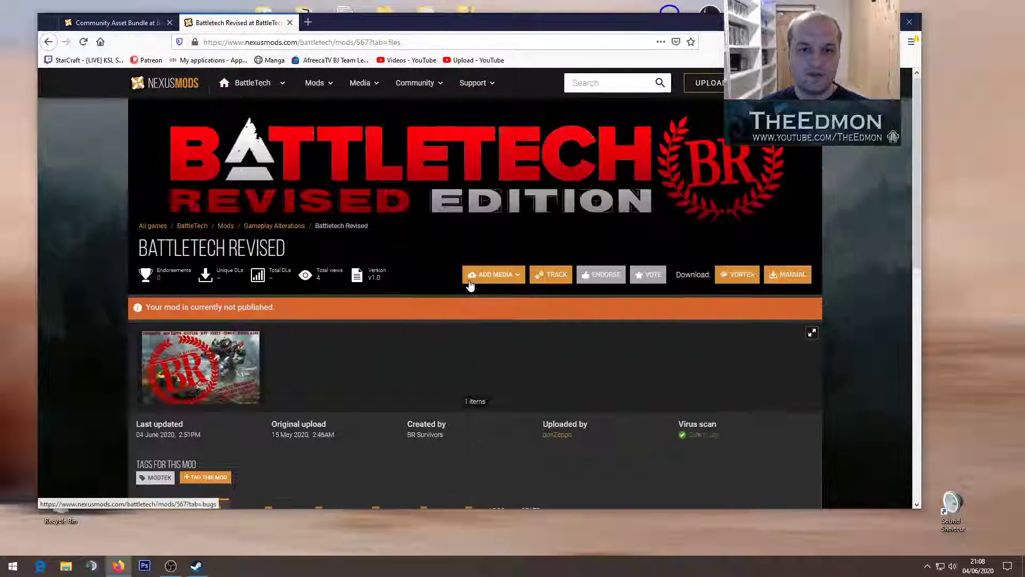
scroll(472, 297, down, 5)
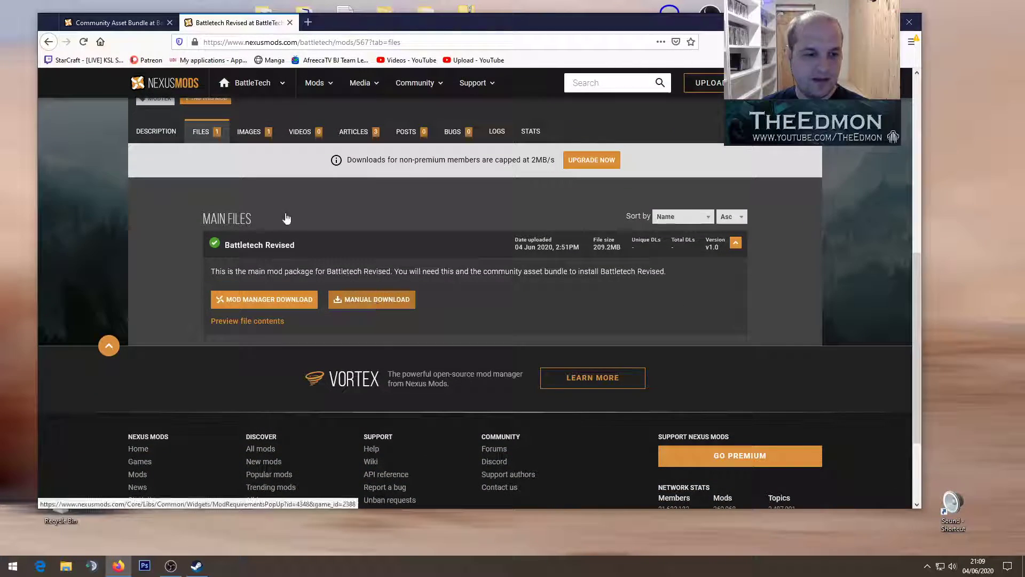
mouse_move(356, 25)
mouse_down()
mouse_move(510, 47)
mouse_move(351, 33)
mouse_up()
scroll(392, 335, up, 6)
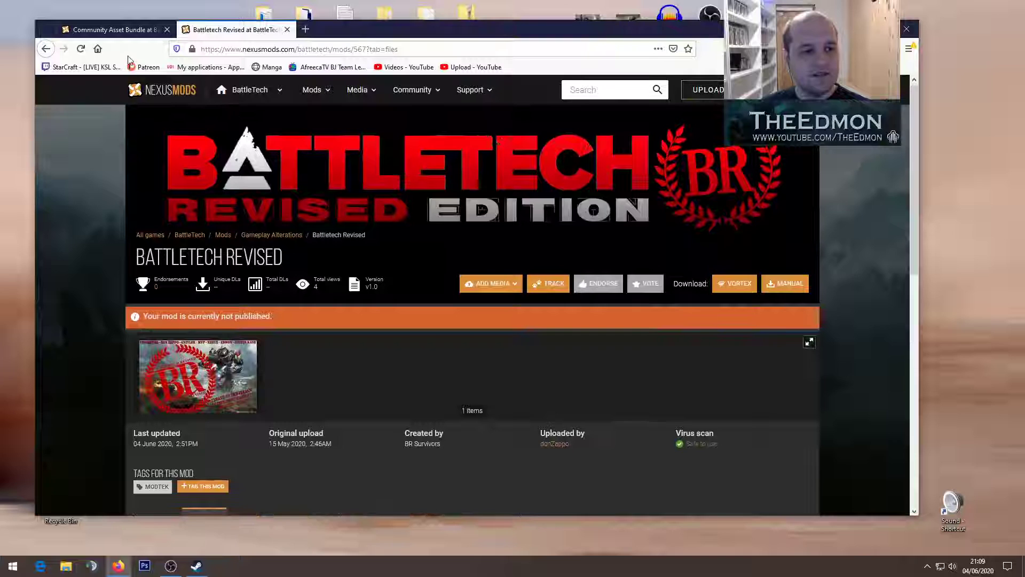
- Examine the Community Asset Bundle page and its main files, including the installer instructions, and put the browser away
click(122, 35)
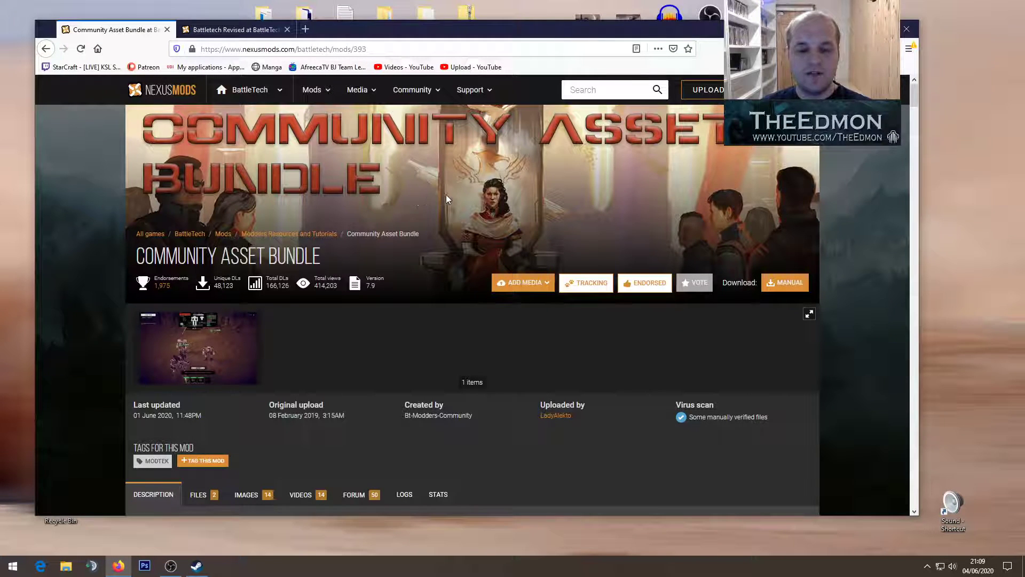
scroll(437, 239, down, 1)
scroll(437, 239, down, 3)
scroll(345, 265, up, 4)
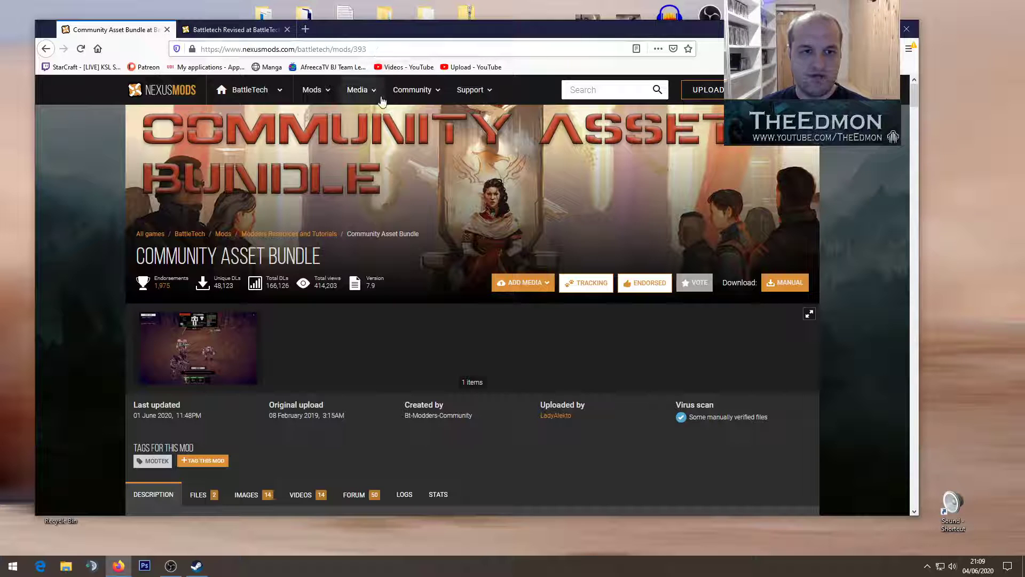
scroll(237, 401, down, 2)
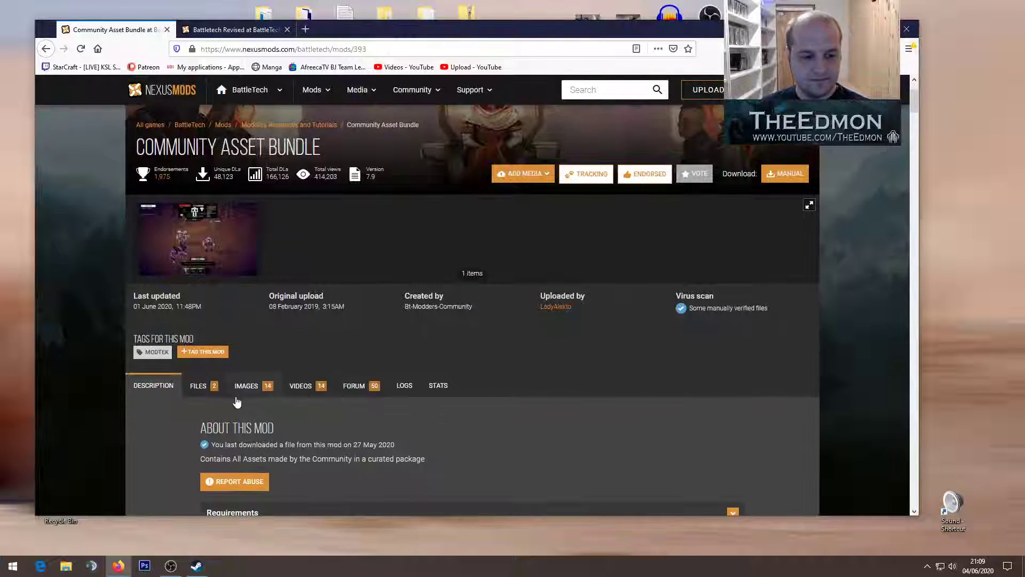
click(202, 386)
scroll(363, 331, down, 6)
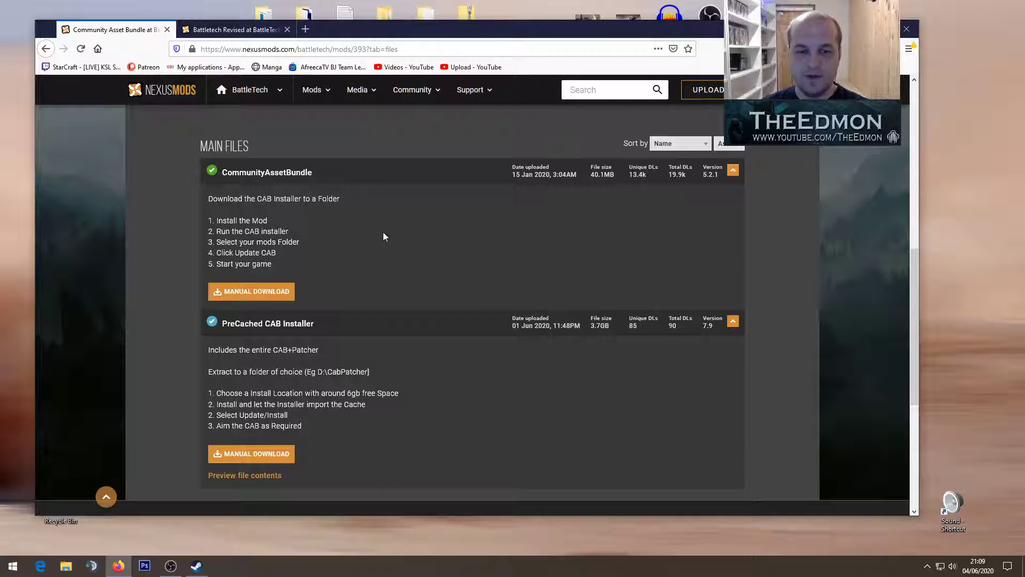
scroll(450, 222, up, 8)
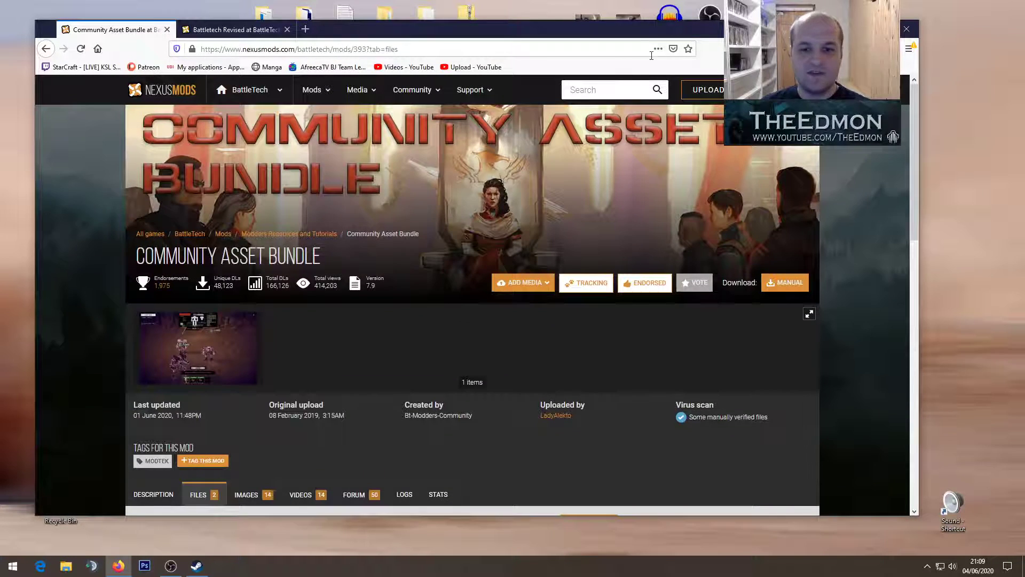
click(857, 29)
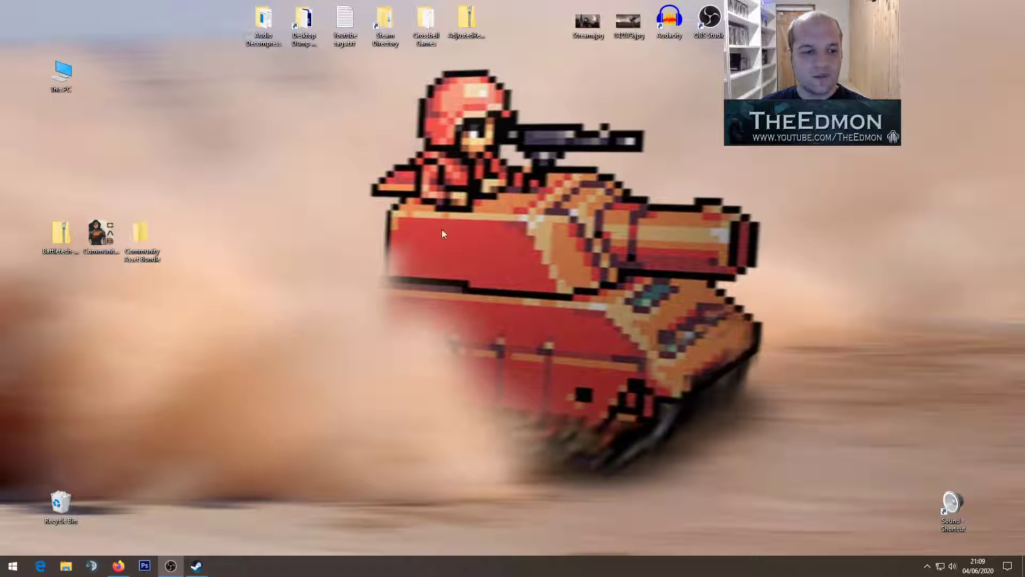
- Line up the Battletech Revised zip and Community Asset Bundle folder on the desktop, and move the CommunityAssetBundle installer into that folder
drag(155, 240, 266, 241)
drag(116, 235, 149, 193)
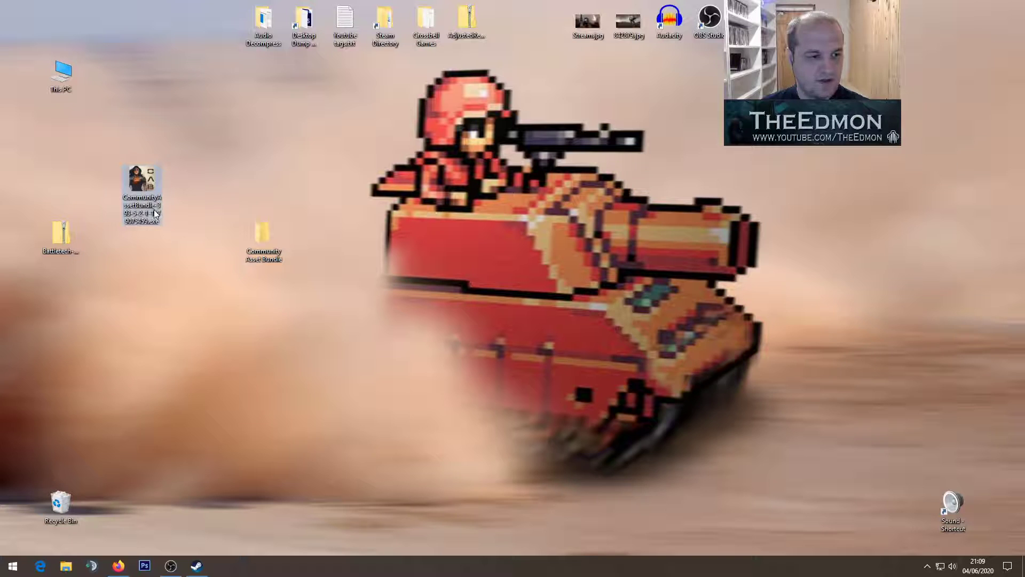
drag(59, 238, 84, 200)
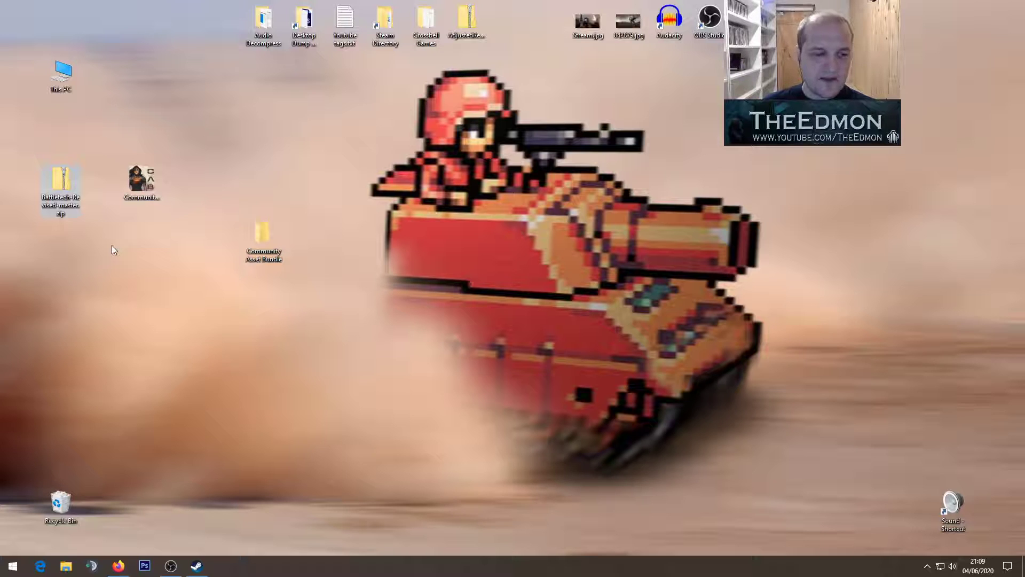
drag(261, 234, 263, 181)
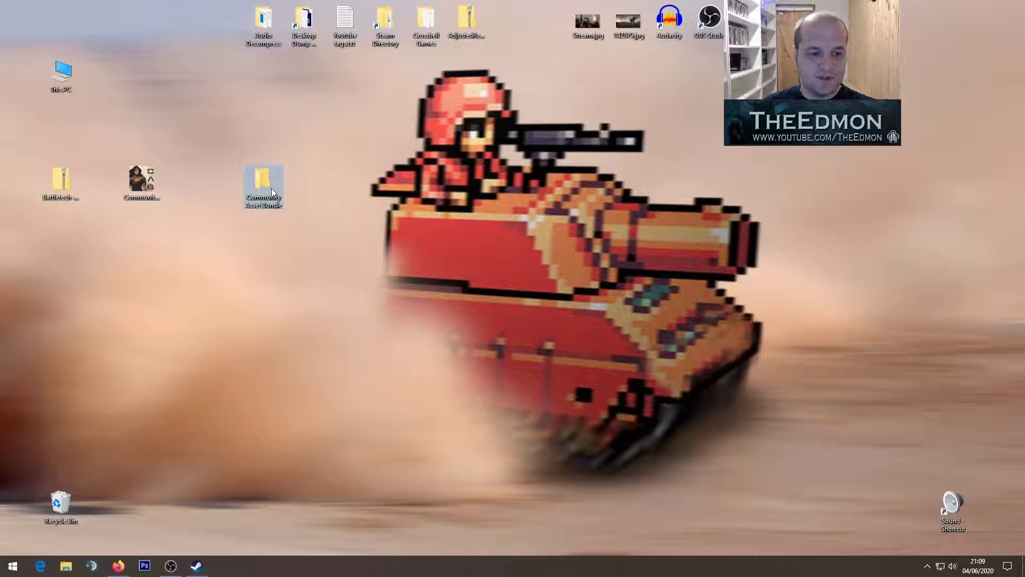
click(142, 180)
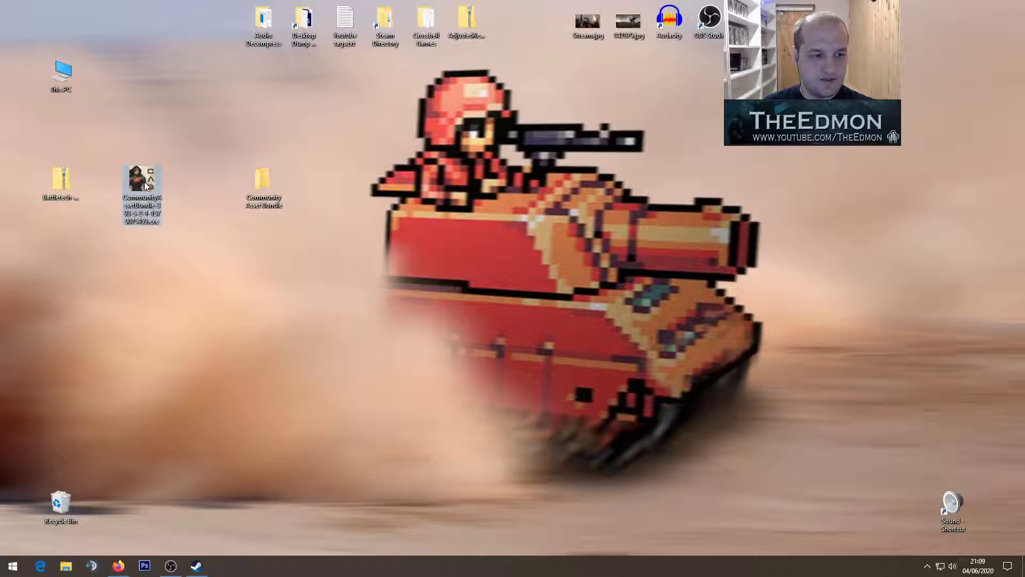
mouse_move(145, 180)
mouse_down()
mouse_move(270, 189)
mouse_move(130, 181)
mouse_up()
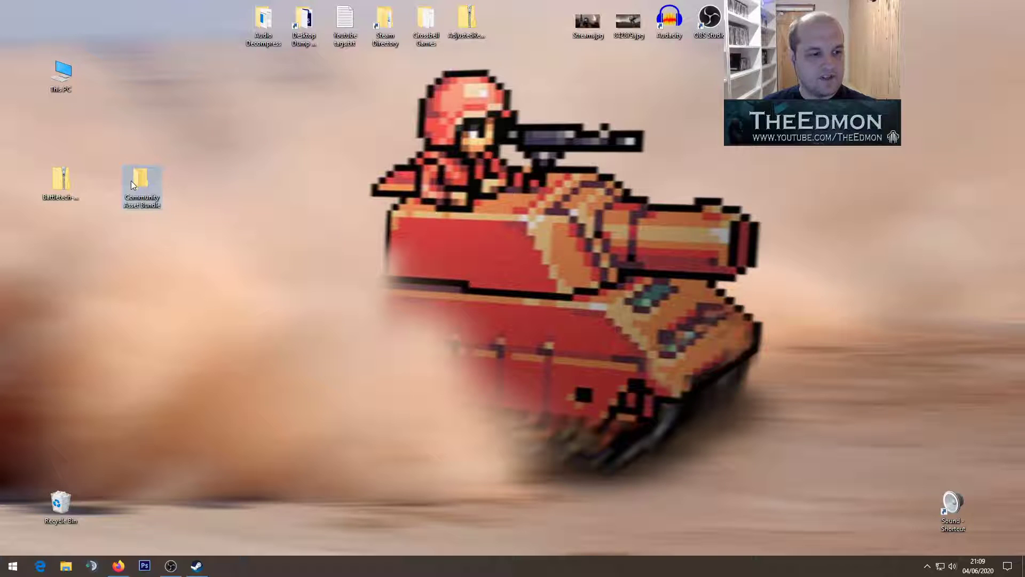
- Run the CommunityAssetBundle installer from the Community Asset Bundle folder as administrator
double_click(130, 180)
drag(542, 131, 463, 130)
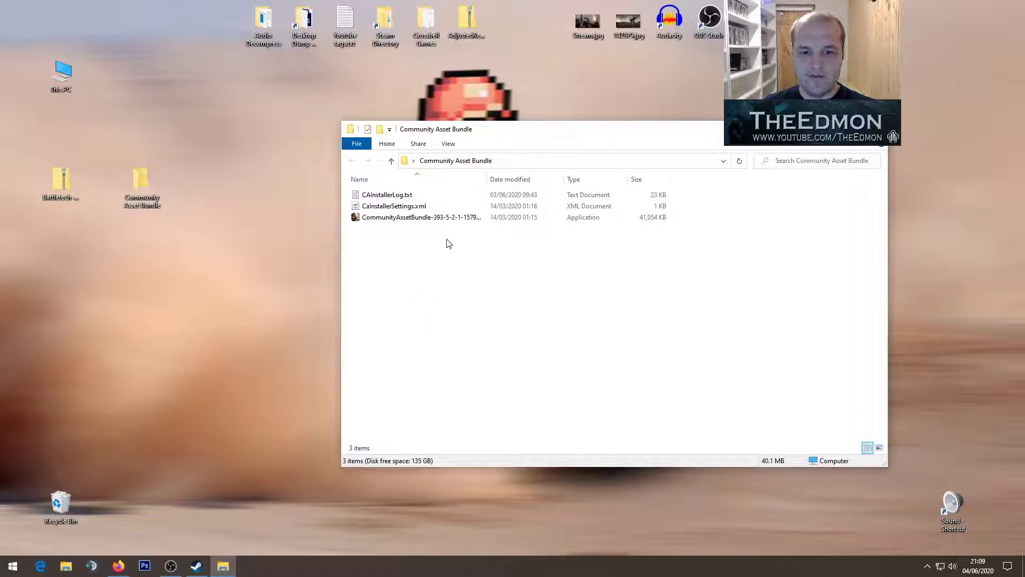
click(423, 220)
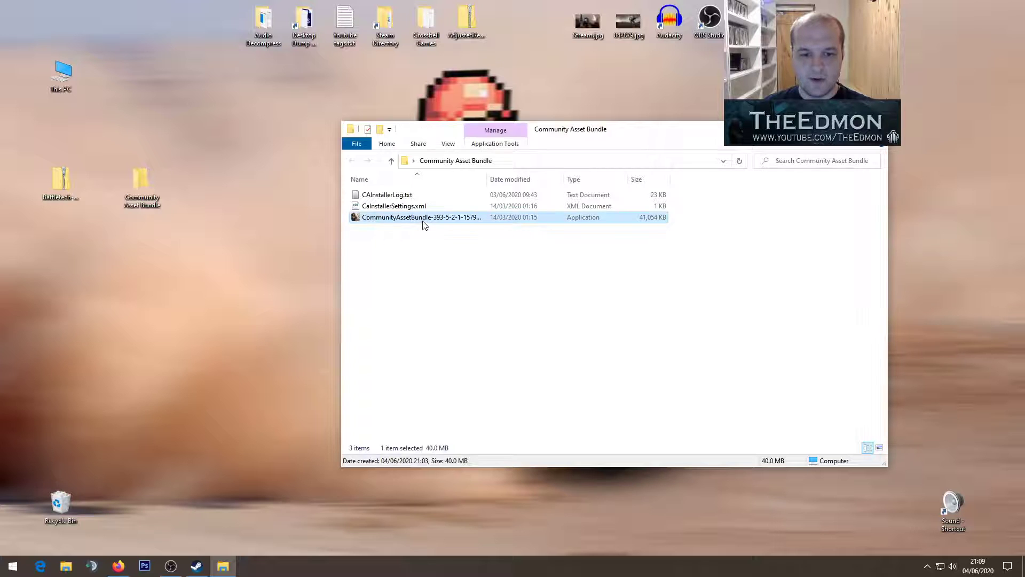
right_click(389, 221)
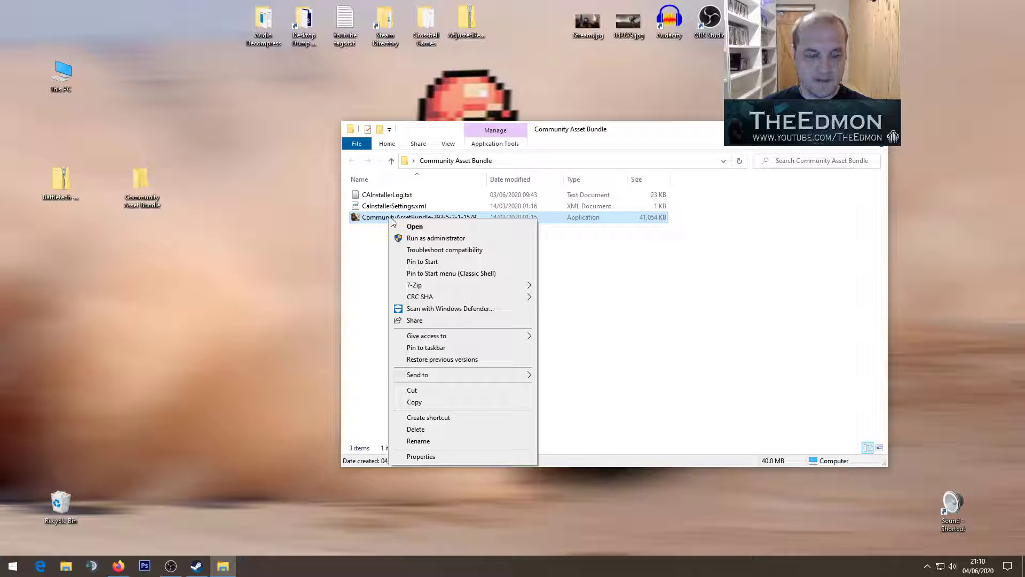
click(415, 239)
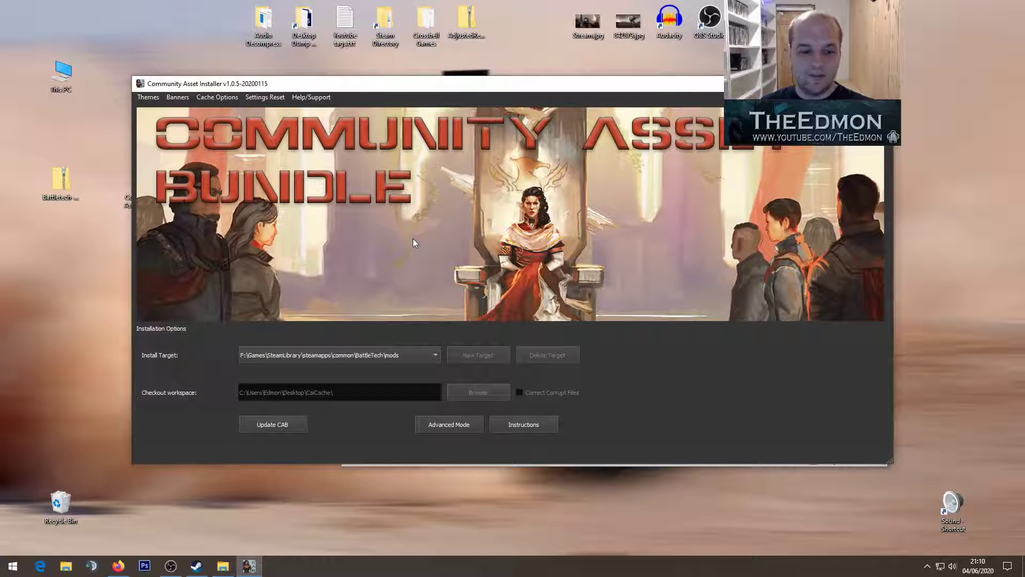
- Start the CAB update for the BattleTech mods install target, then cancel it and close the installer and its folder
drag(449, 83, 463, 61)
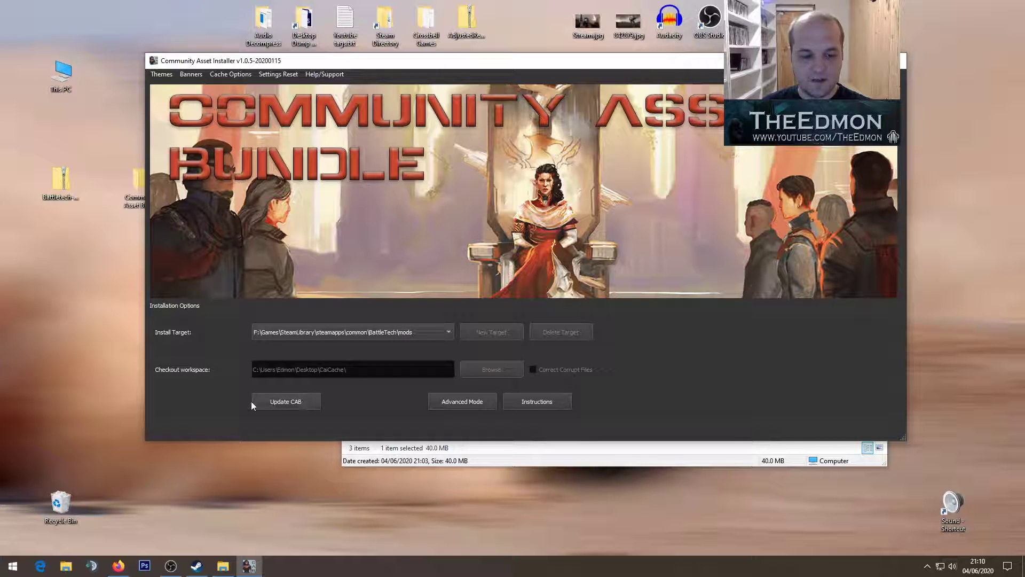
click(284, 400)
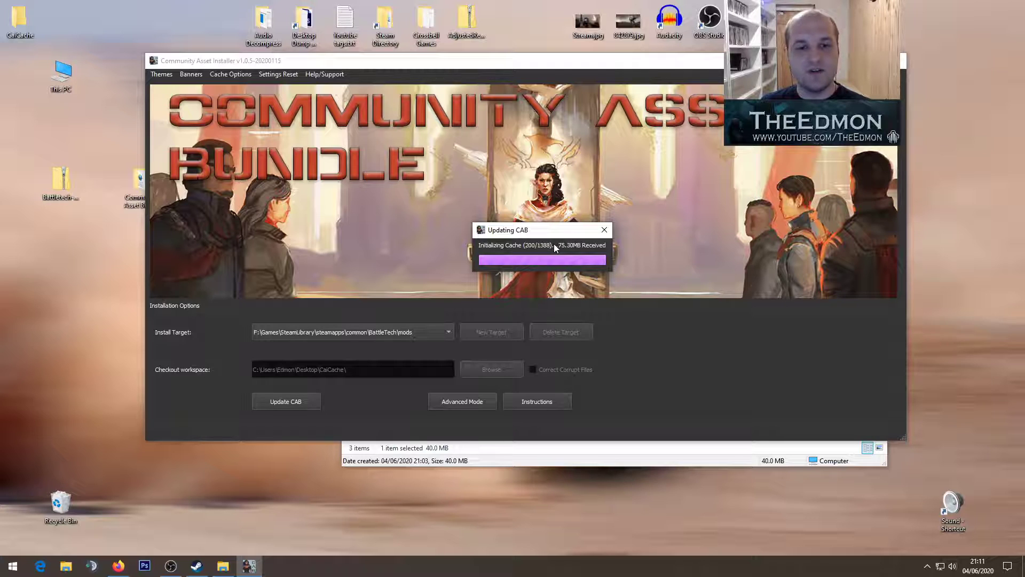
click(599, 235)
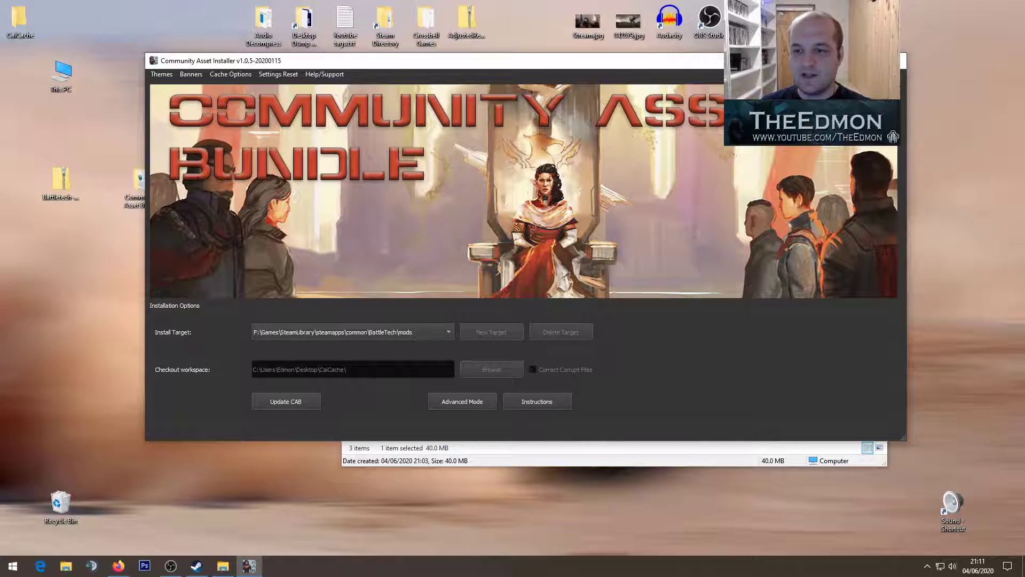
click(902, 60)
drag(646, 134, 601, 127)
click(407, 303)
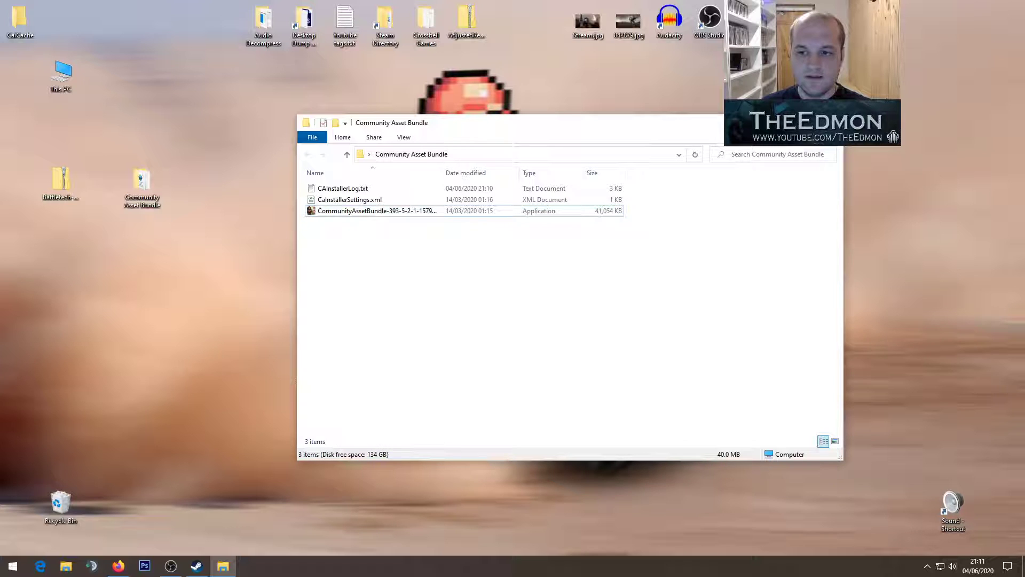
click(831, 122)
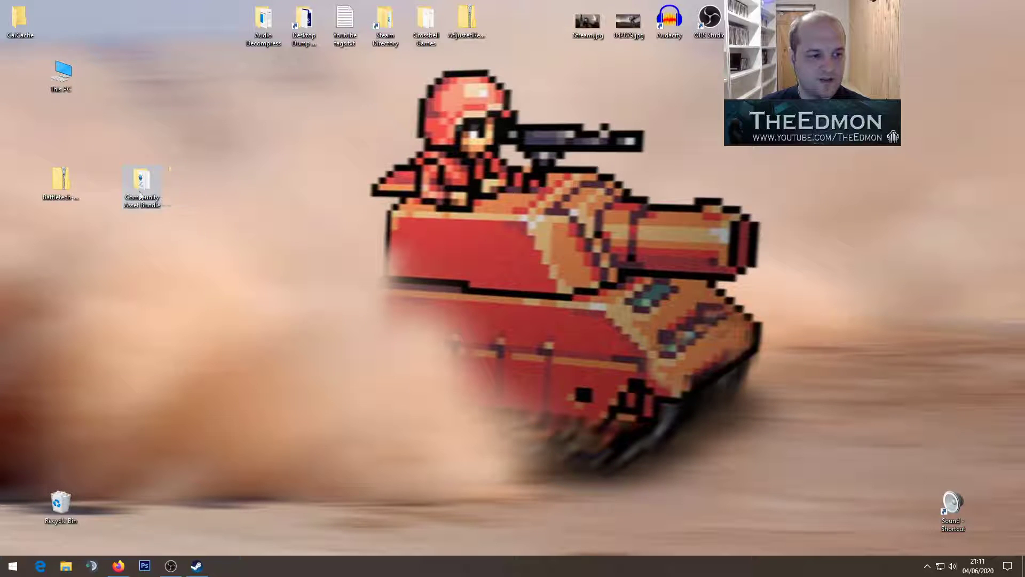
- Open the Battletech-Revised-master folder inside the Battletech-Revised-master.zip archive on the desktop
drag(159, 191, 199, 190)
drag(66, 184, 107, 183)
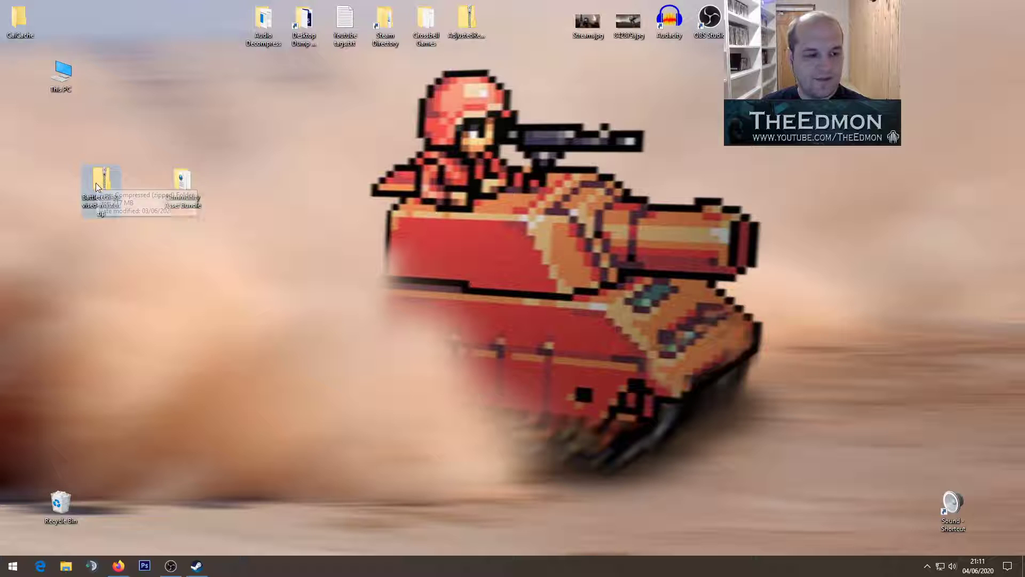
double_click(96, 185)
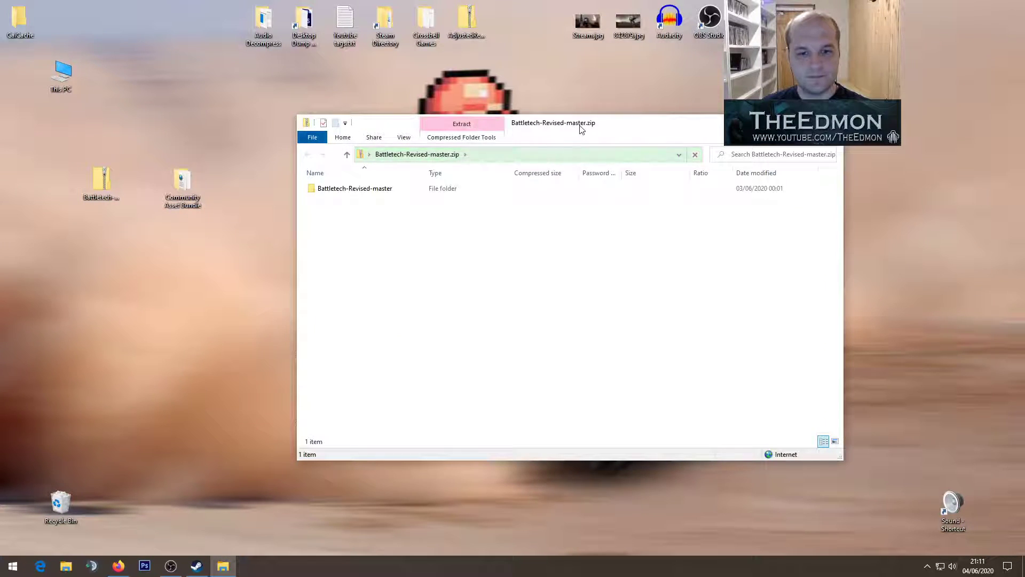
drag(581, 129, 425, 99)
double_click(219, 159)
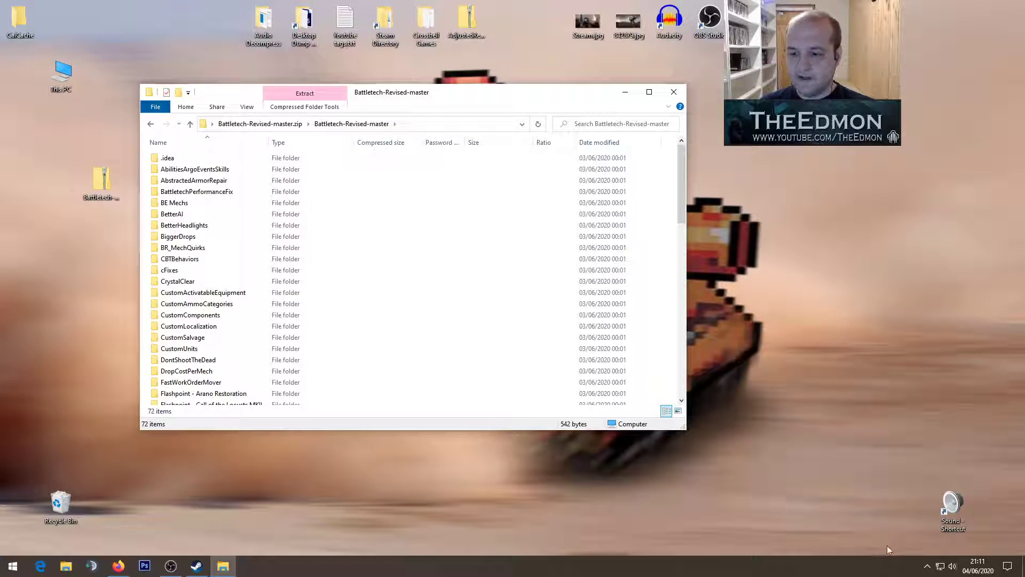
- Switch to Steam and browse the local files of BATTLETECH from its properties, then close the properties
click(197, 566)
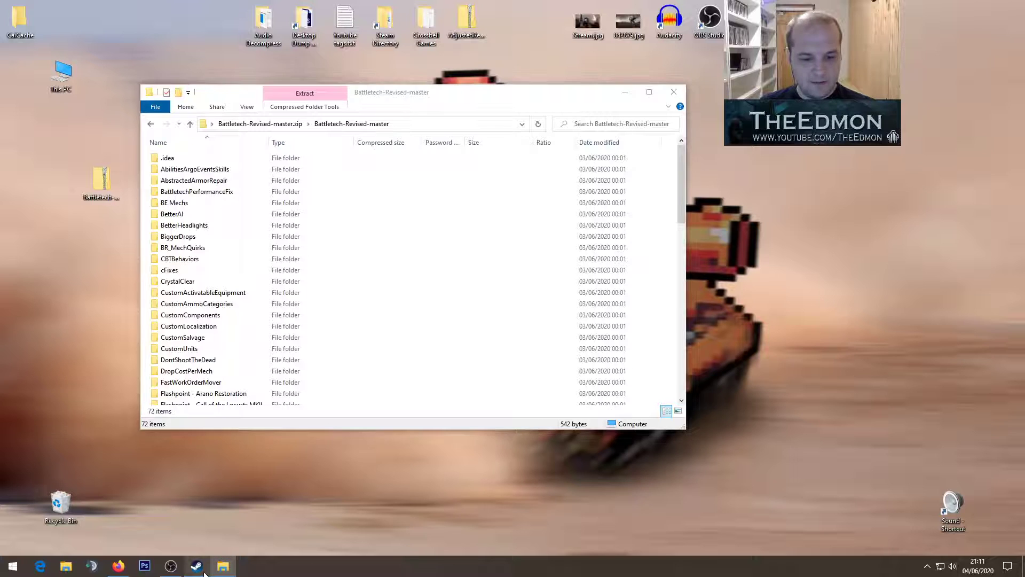
right_click(851, 313)
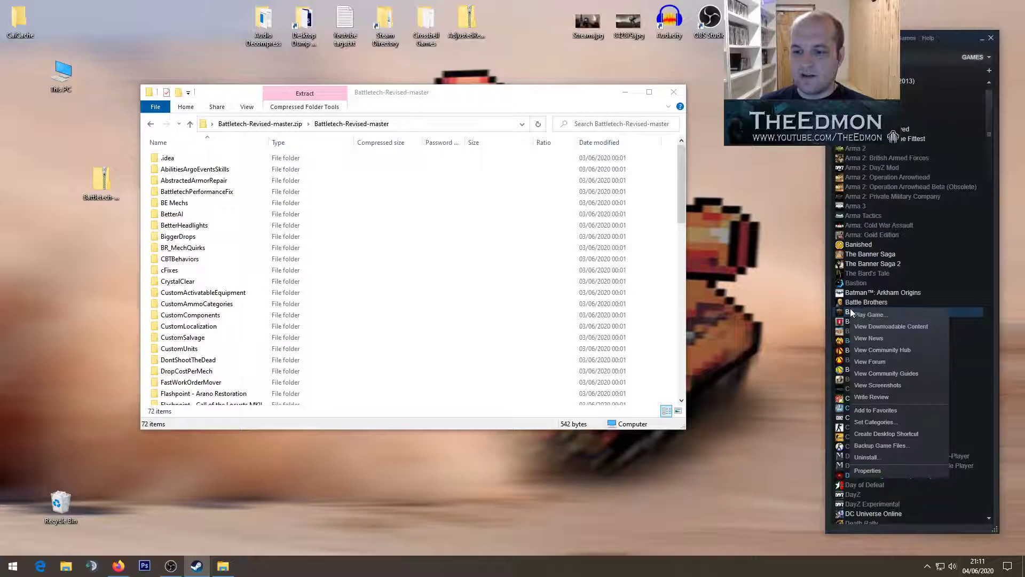
click(883, 471)
click(604, 125)
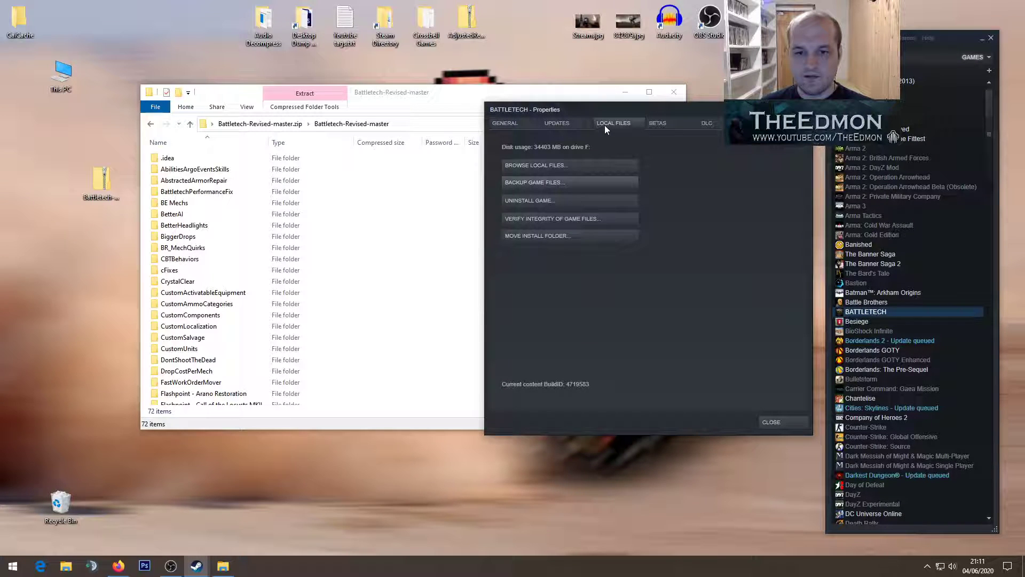
click(567, 163)
click(771, 422)
- Open the Mods folder in the BATTLETECH install folder beside the zip contents and select the CommunityAssets folder
drag(548, 112, 688, 111)
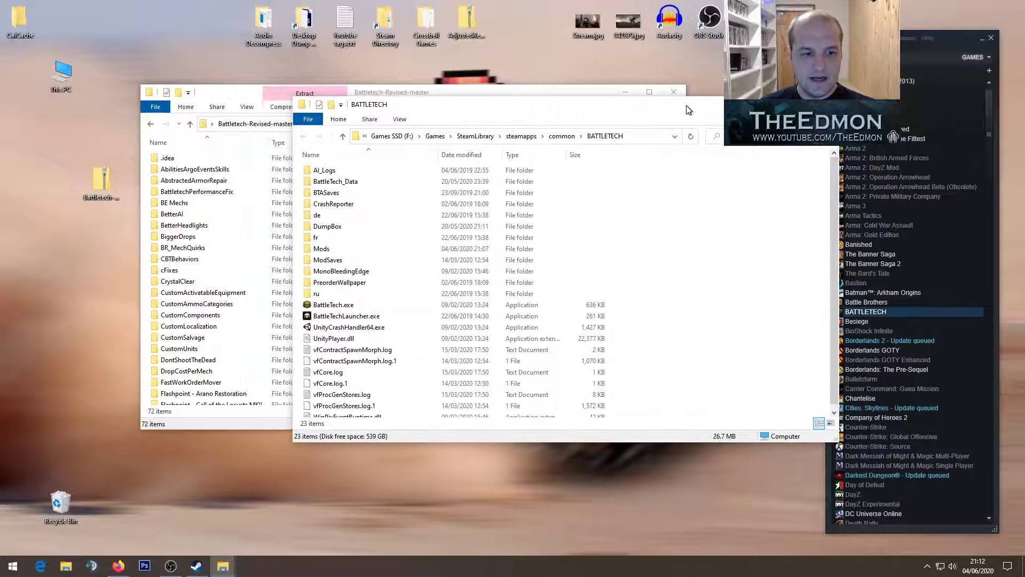
double_click(334, 249)
click(335, 171)
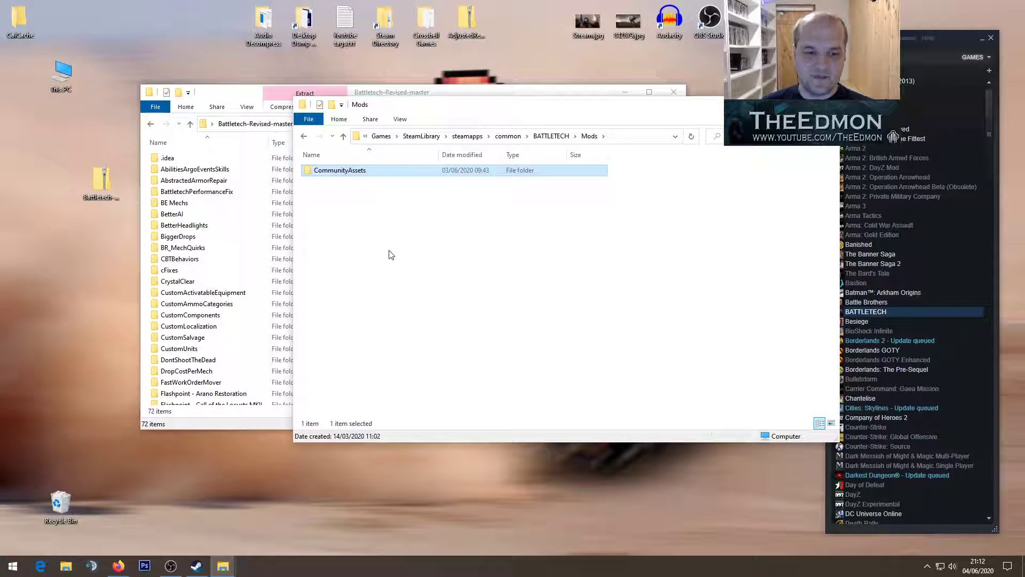
- Check the size and contents of the CommunityAssets folder in its properties, then close the properties without changes
click(389, 251)
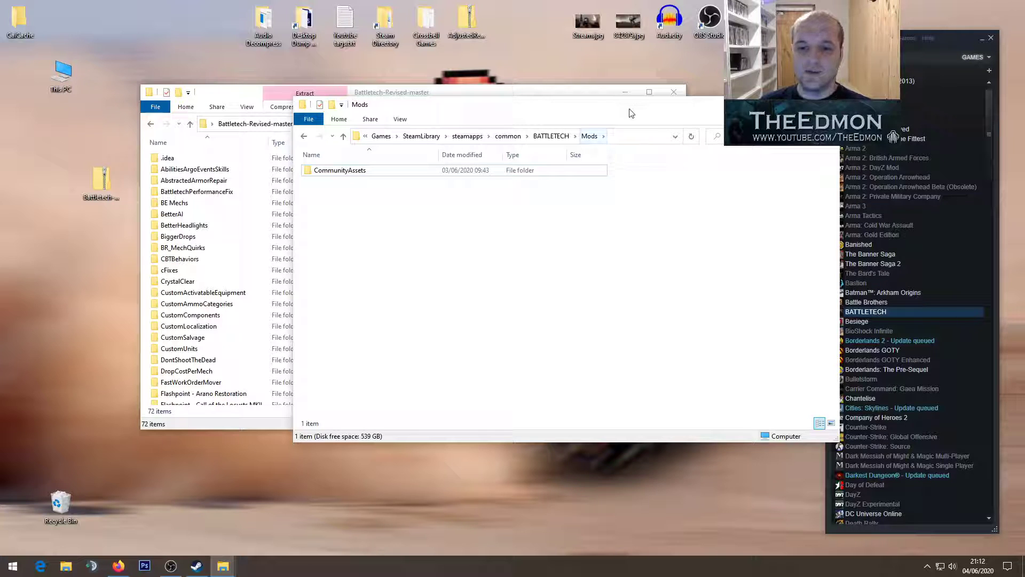
drag(630, 110, 640, 156)
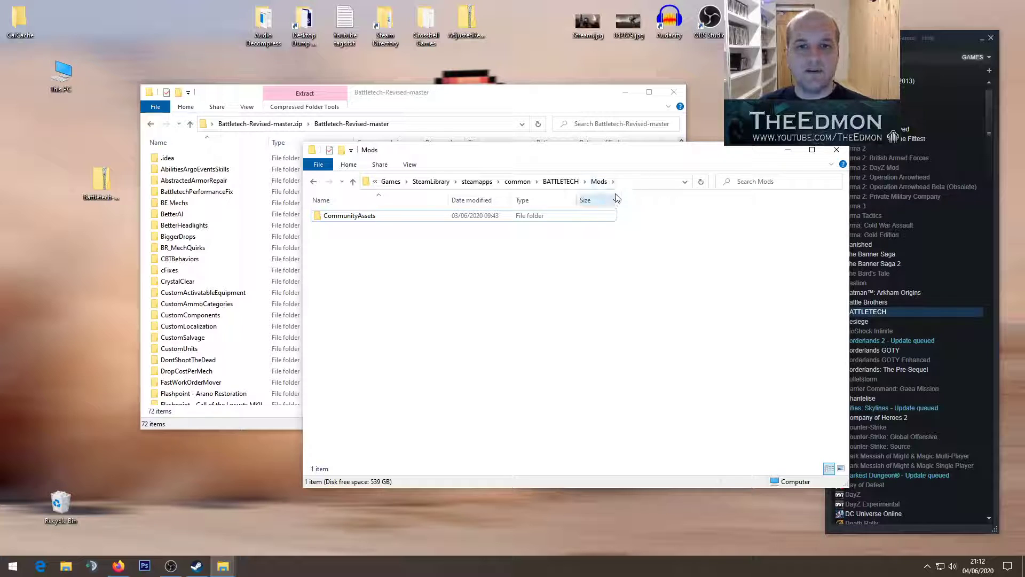
click(353, 219)
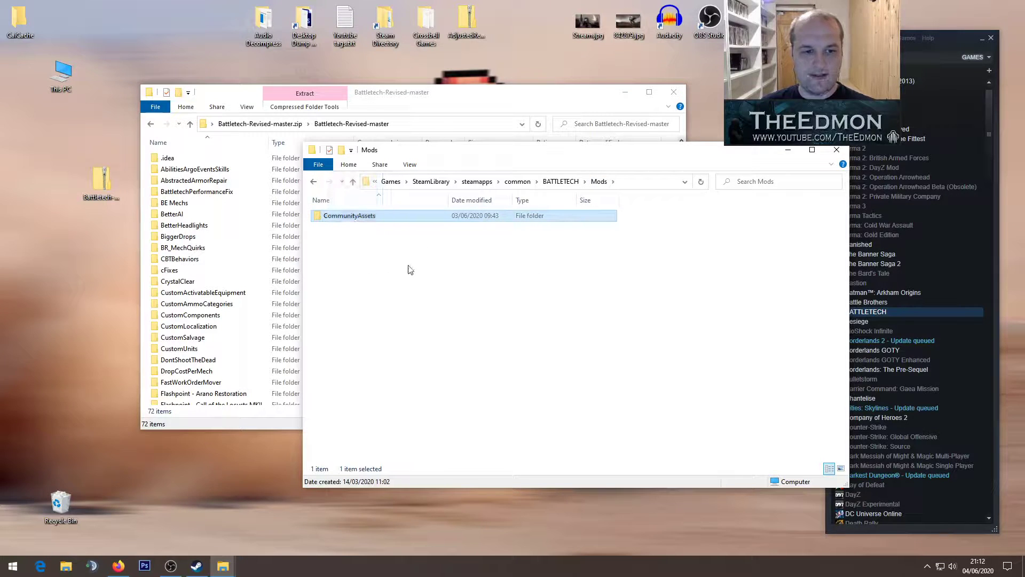
click(472, 302)
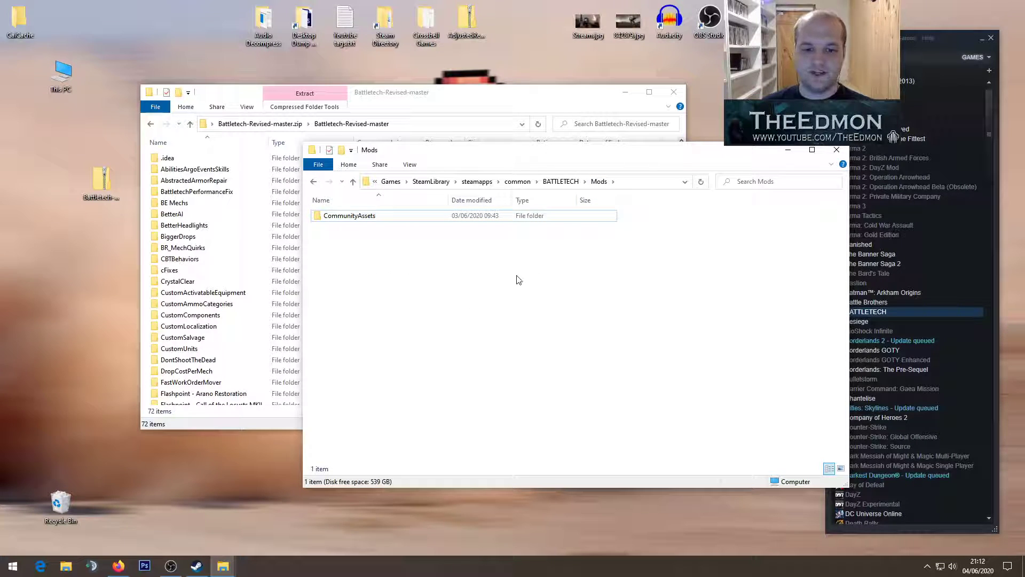
right_click(360, 219)
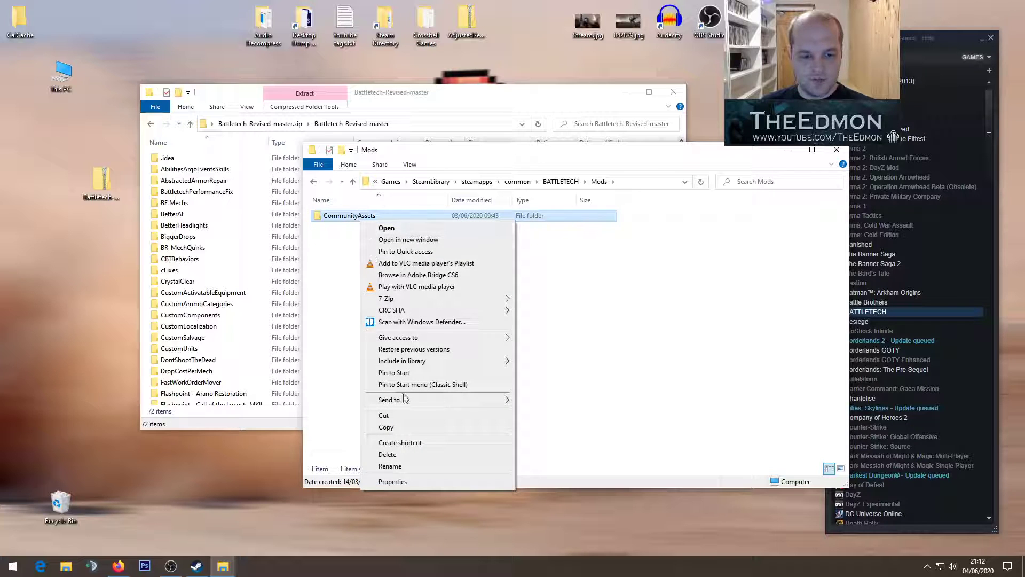
click(414, 481)
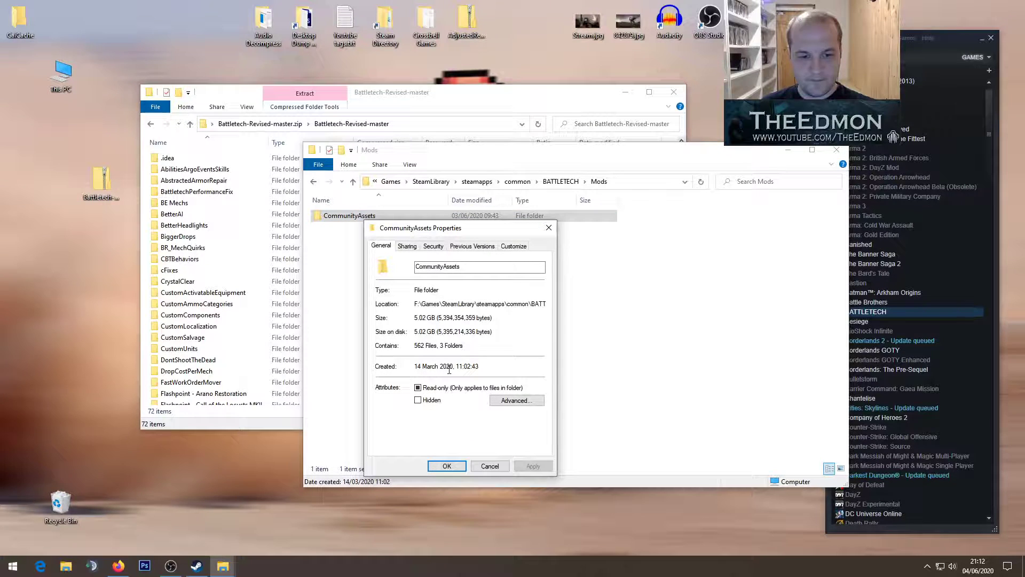
click(488, 464)
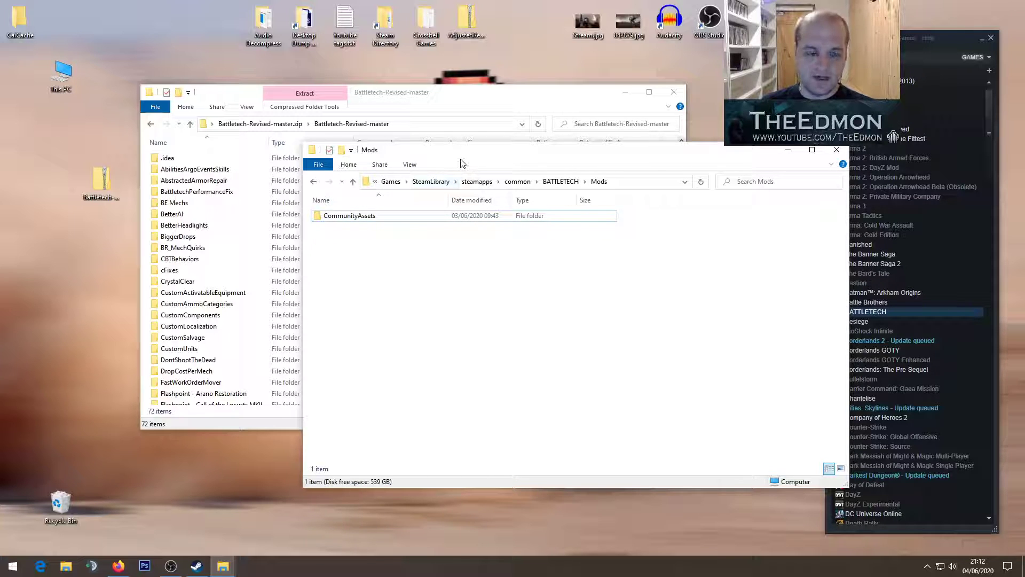
- Copy all items from .idea to .gitignore in the Battletech-Revised-master zip folder into the BATTLETECH Mods folder
drag(498, 157, 617, 137)
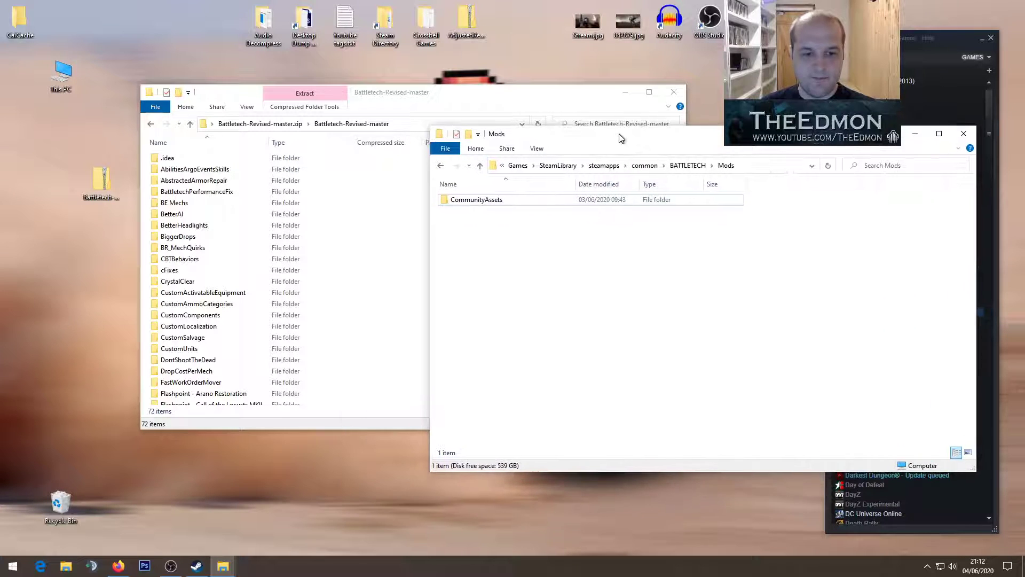
click(401, 106)
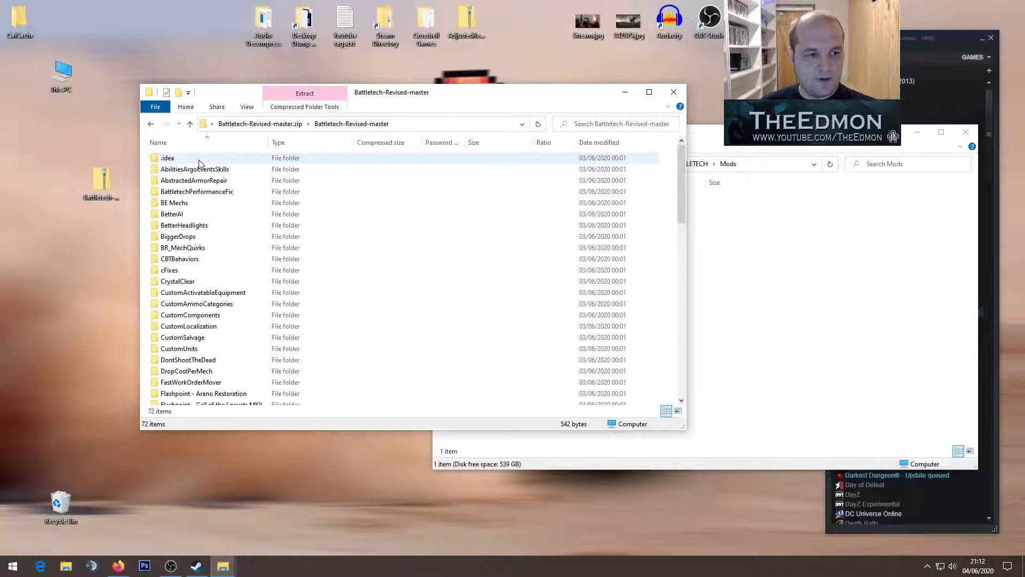
click(195, 159)
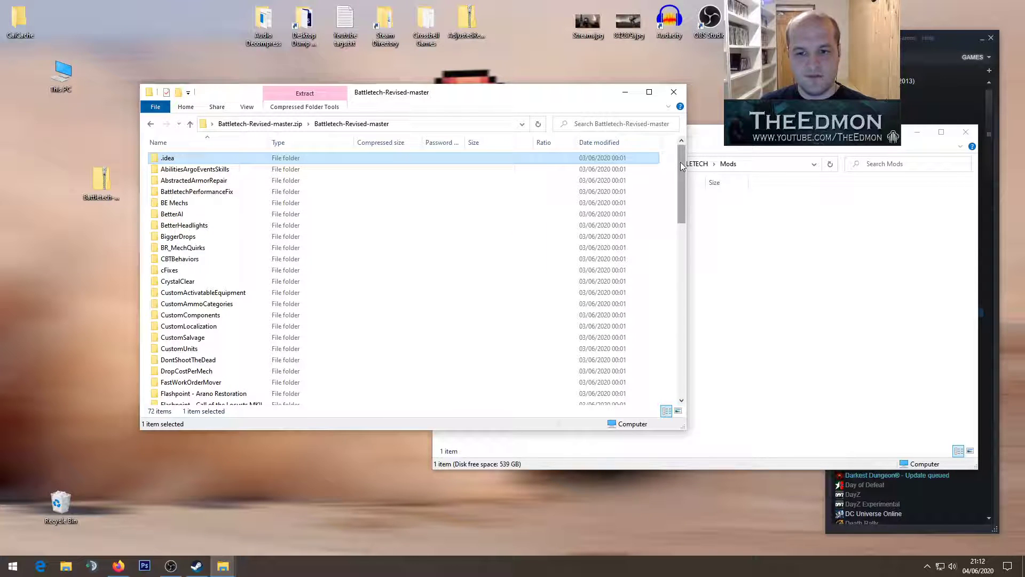
drag(680, 161, 697, 346)
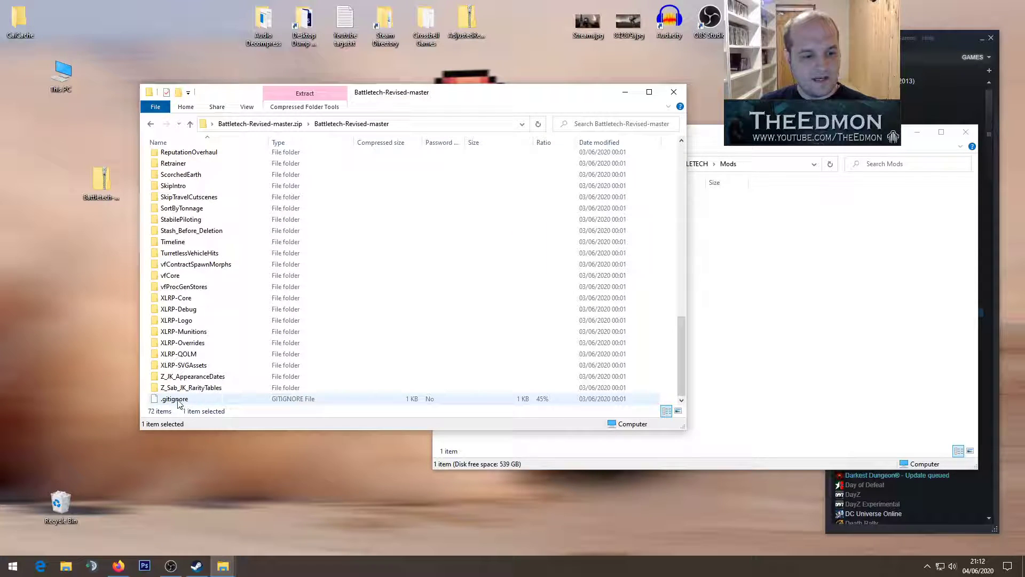
shift+click(178, 401)
scroll(388, 274, up, 15)
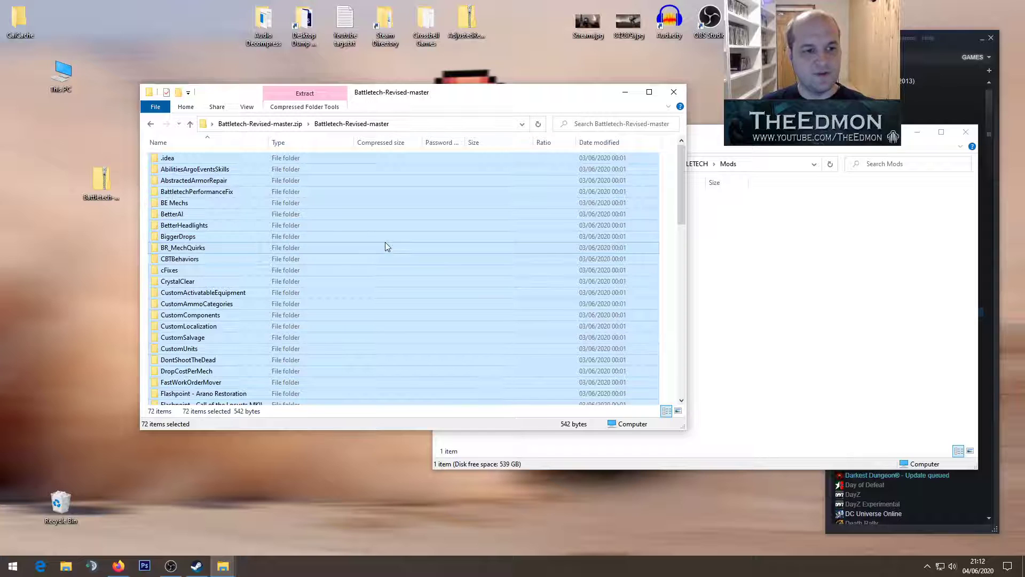
click(758, 270)
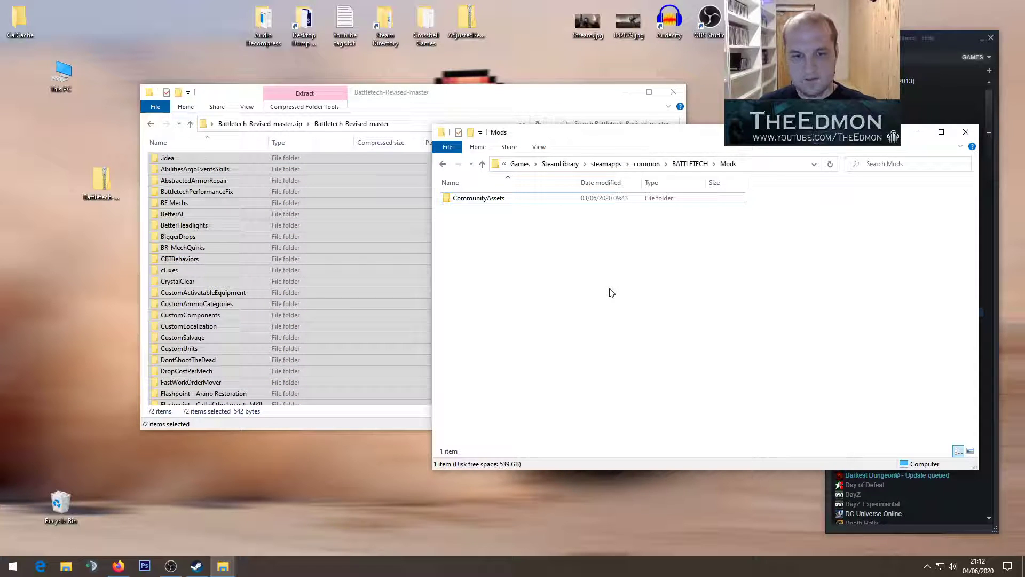
key(ctrl+v)
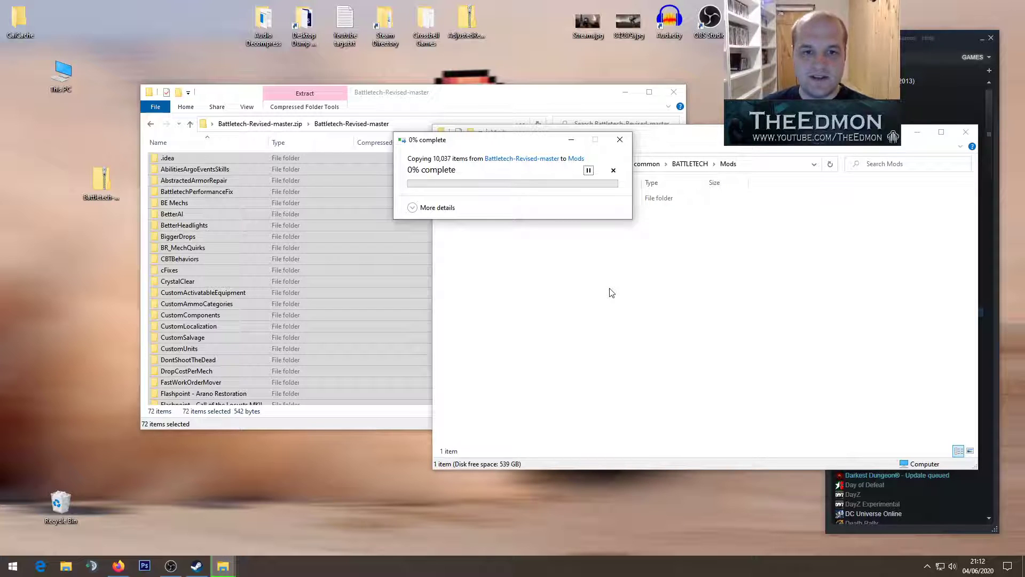
- Move the copy progress window slightly and restore the zip contents, Mods and copy progress windows on the desktop
drag(520, 145, 507, 141)
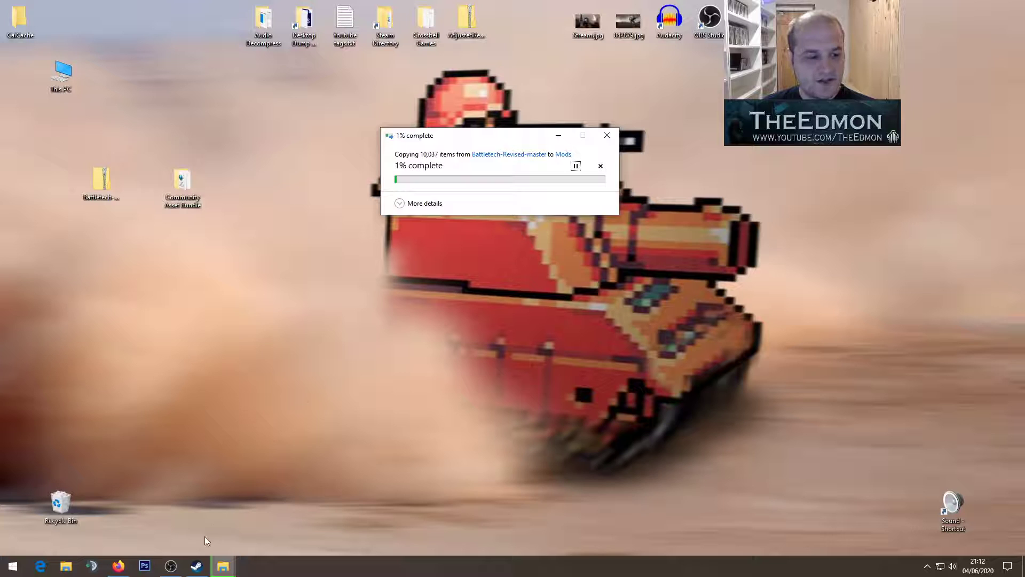
mouse_move(223, 565)
click(146, 517)
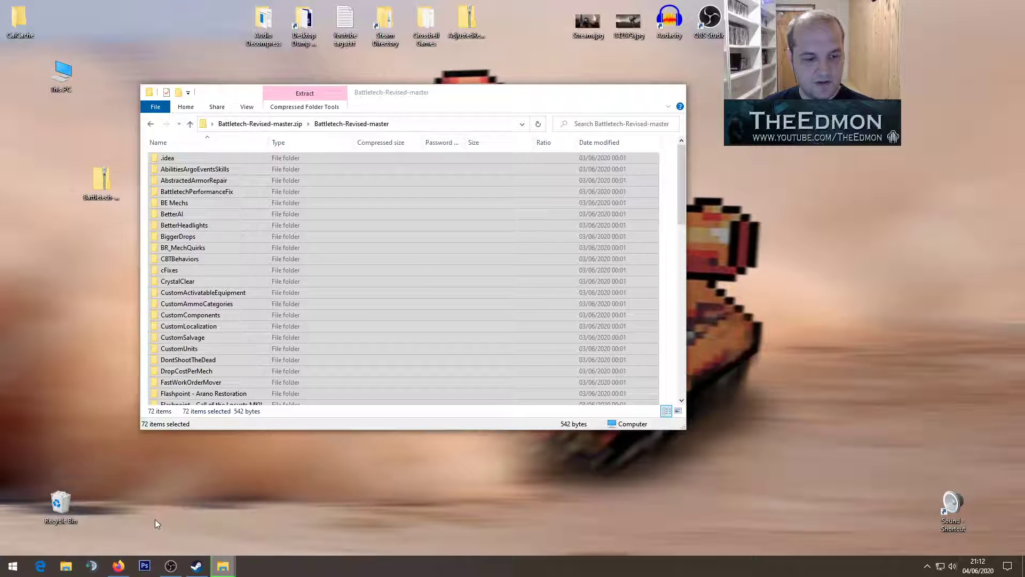
click(211, 521)
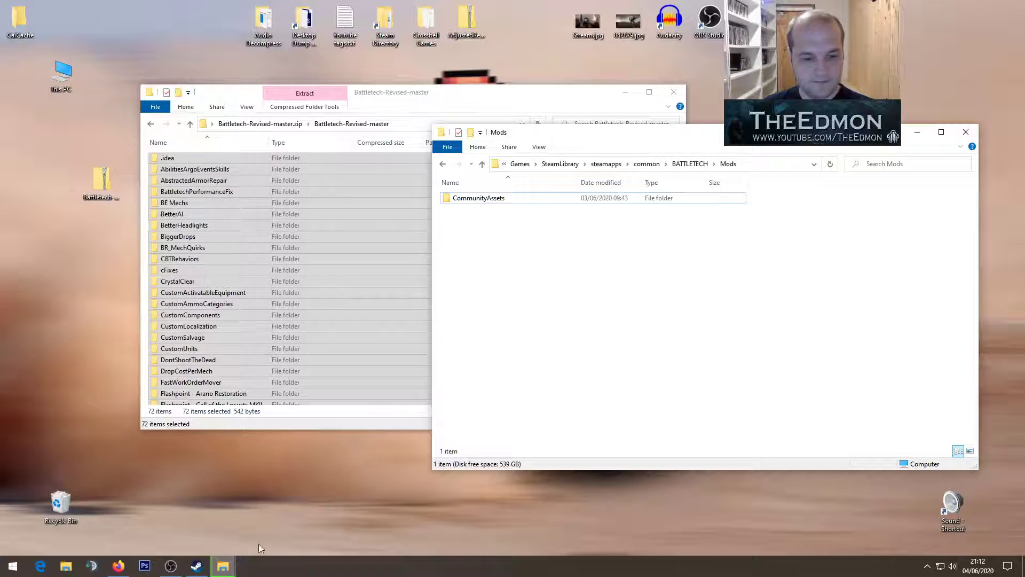
click(321, 517)
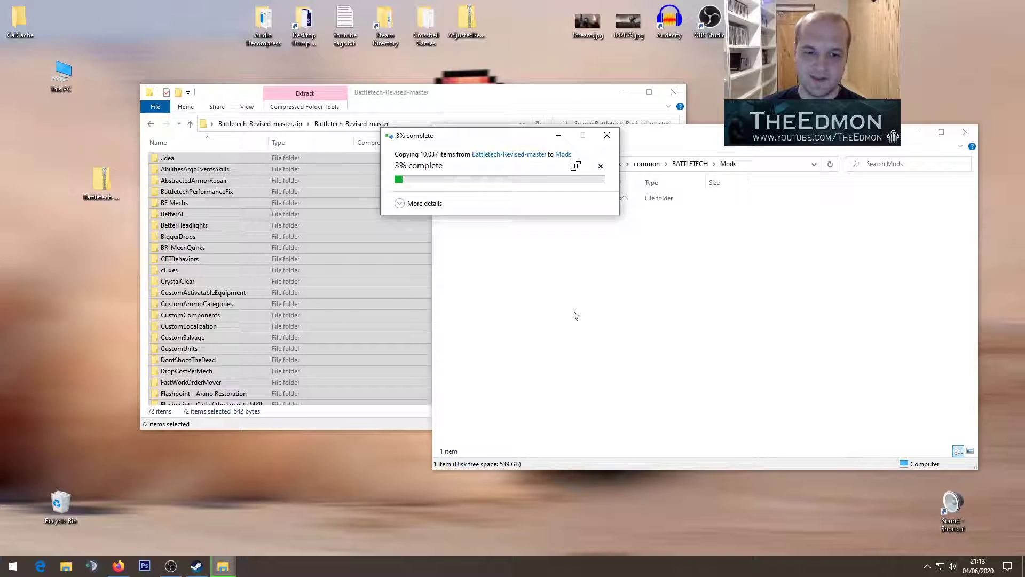
- Move the Battletech-Revised-master window further away from the Mods window
drag(468, 101, 411, 99)
click(702, 287)
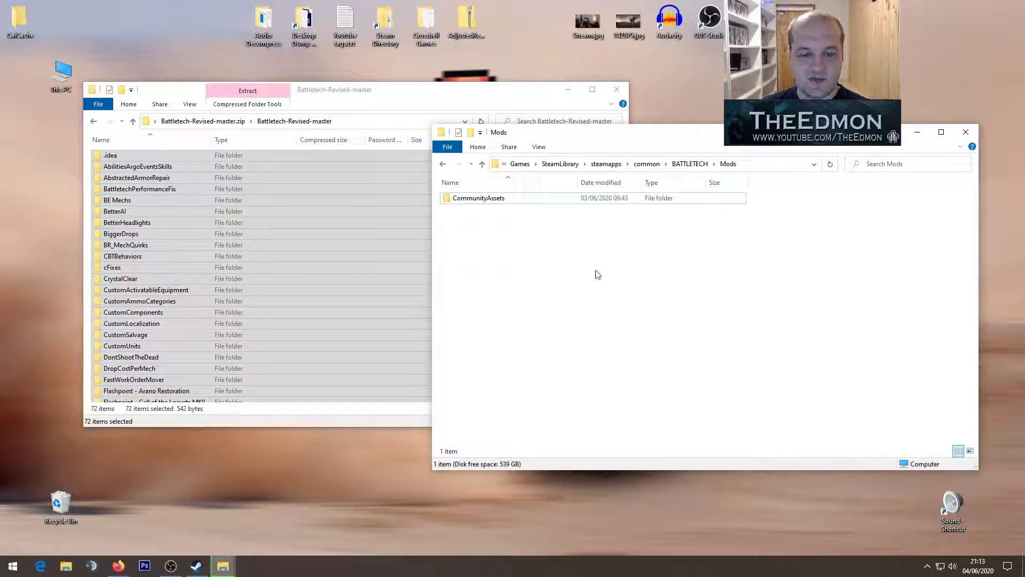
click(485, 101)
- Bring the copy progress to the front and view its speed and remaining time details, then collapse them
mouse_move(235, 556)
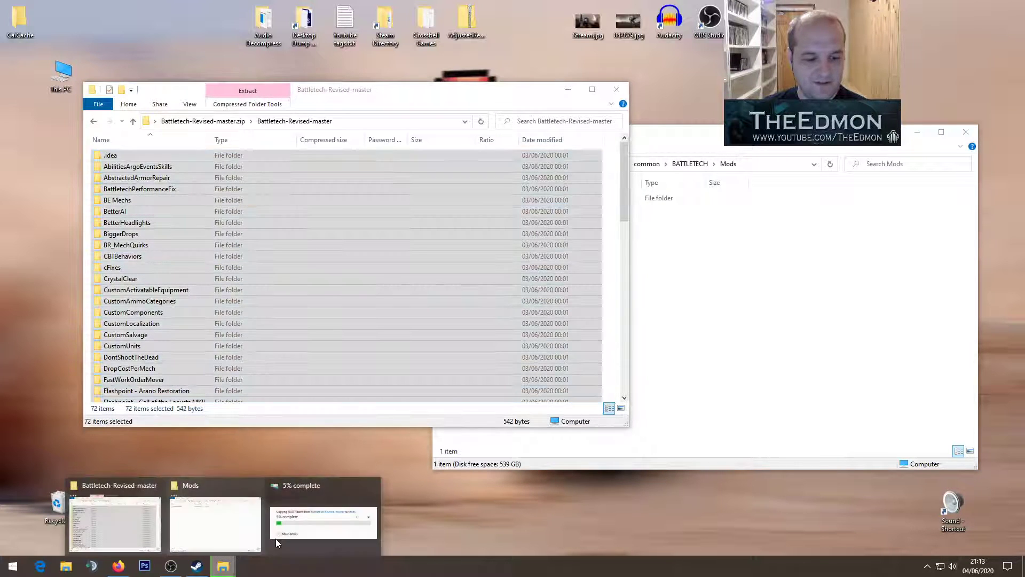
click(304, 534)
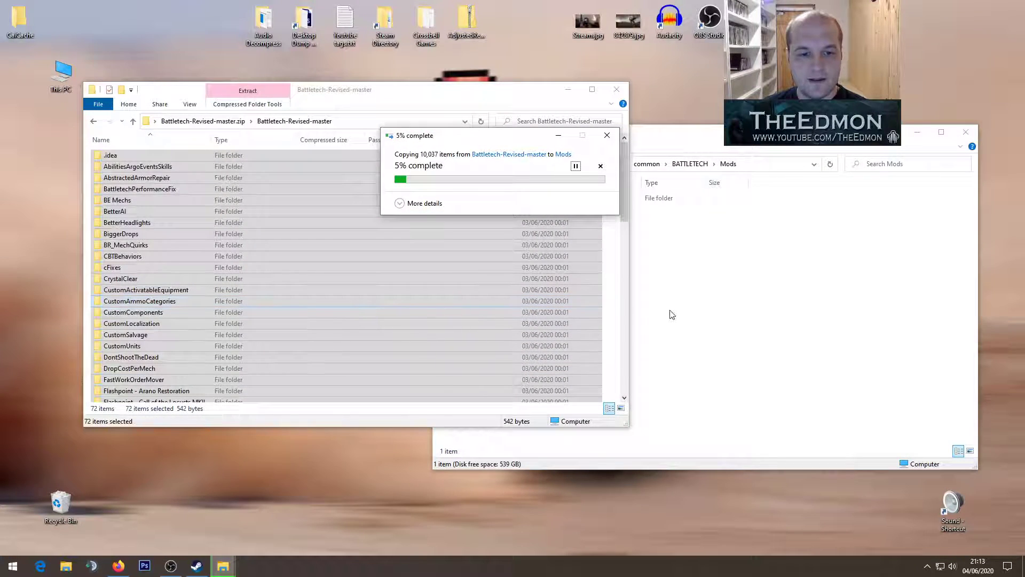
click(425, 203)
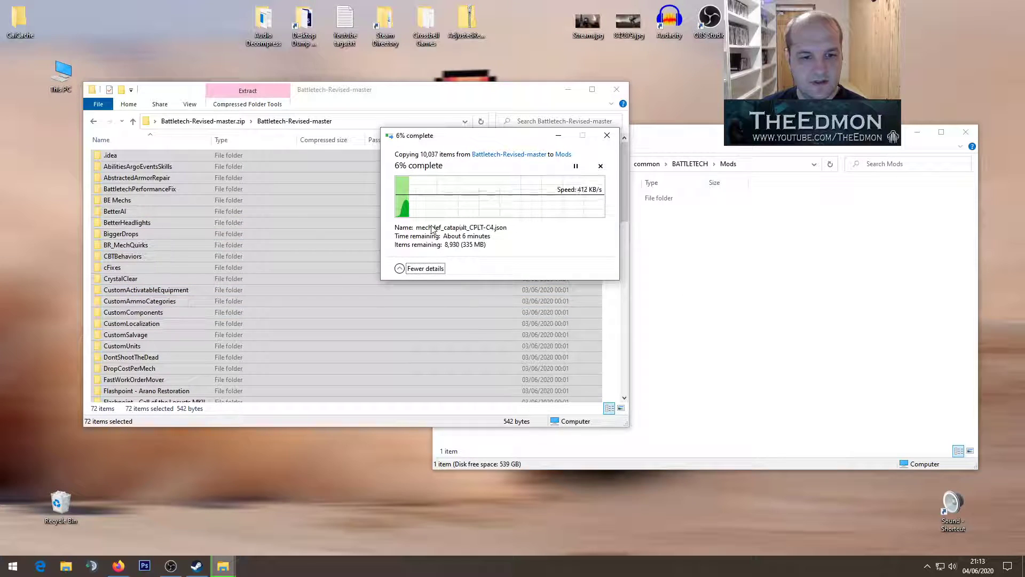
click(433, 269)
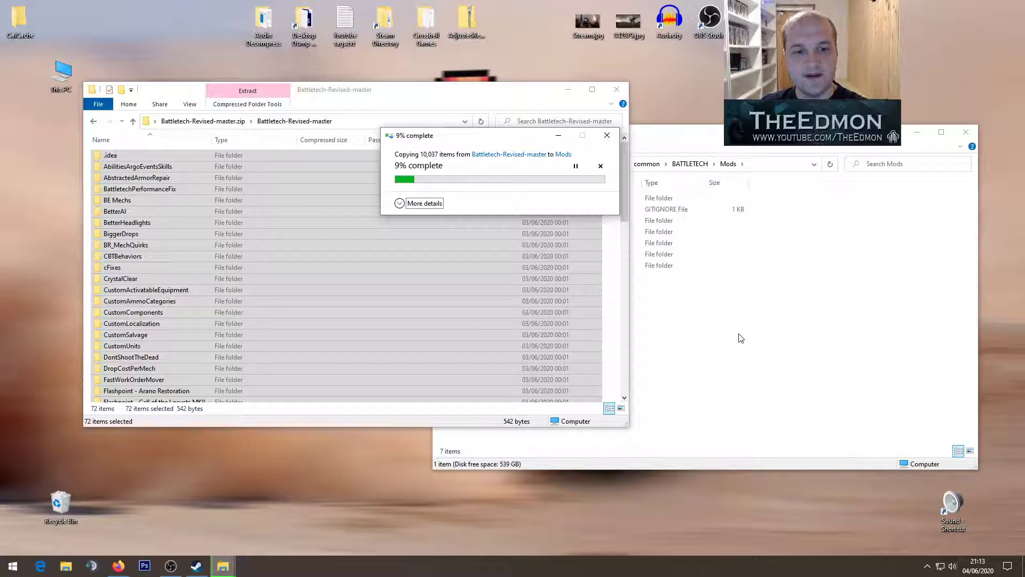
- Spread the zip contents and Mods windows further apart and bring the copy progress back to the front
click(690, 141)
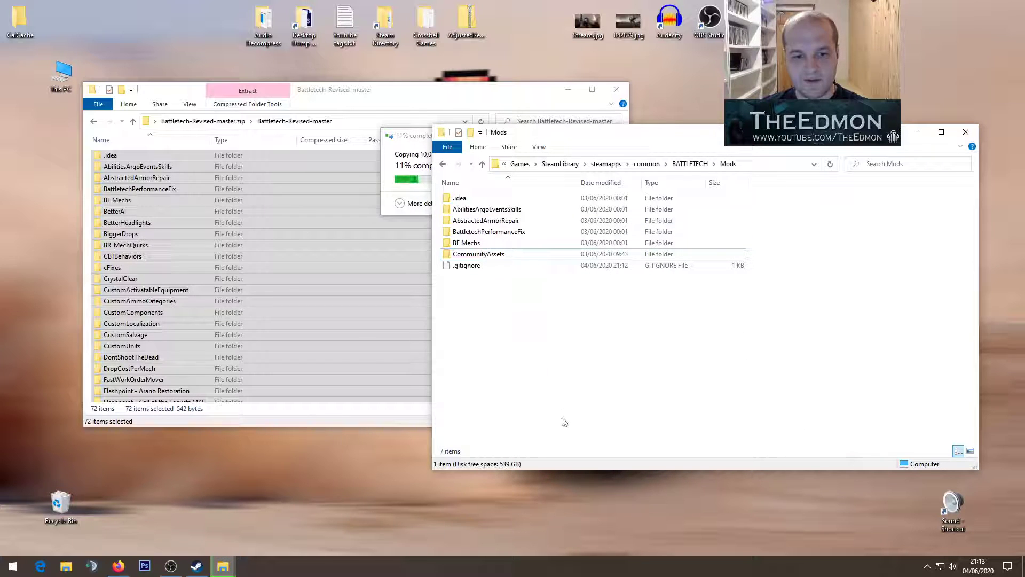
click(503, 86)
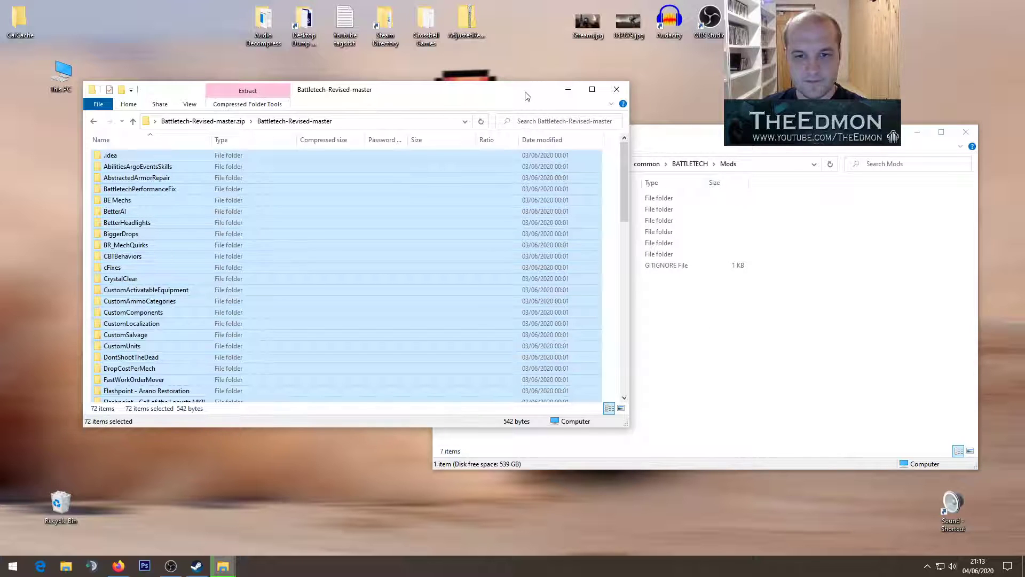
drag(527, 95, 474, 93)
drag(688, 137, 691, 136)
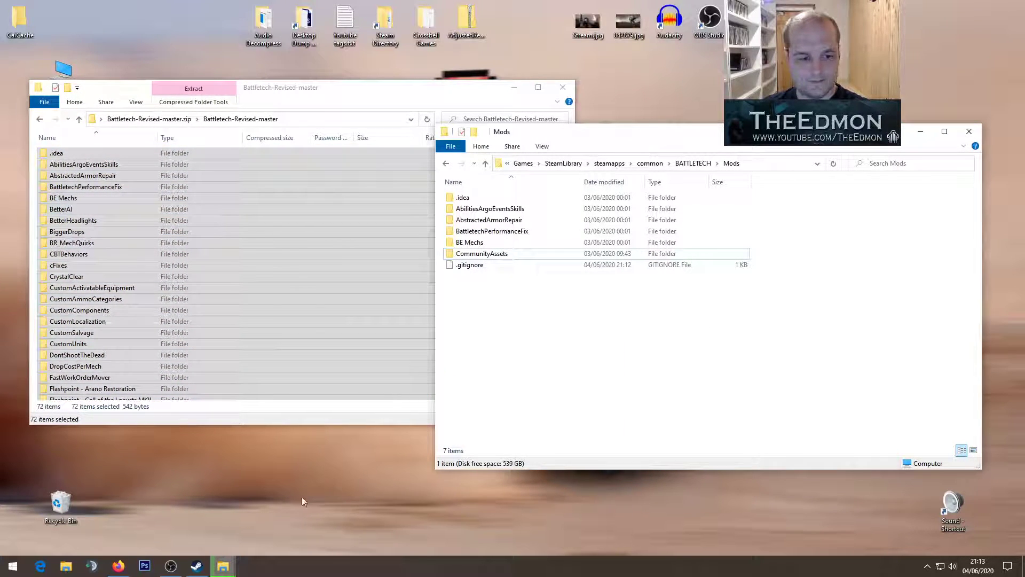
mouse_move(224, 566)
click(347, 510)
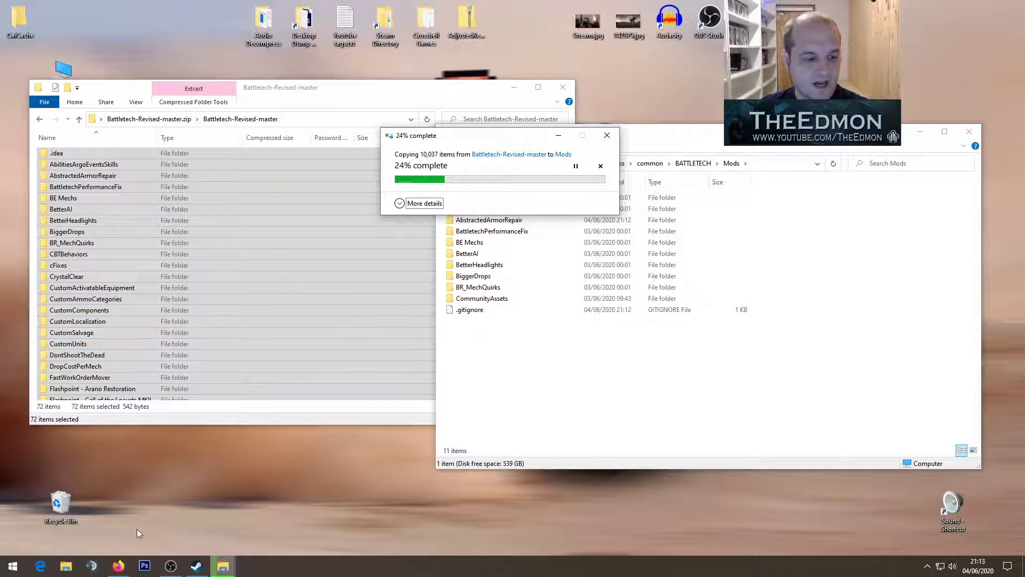
- Switch to Firefox and view the endorsement option on the Community Asset Bundle page and the Battletech Revised page on Nexus Mods
click(118, 565)
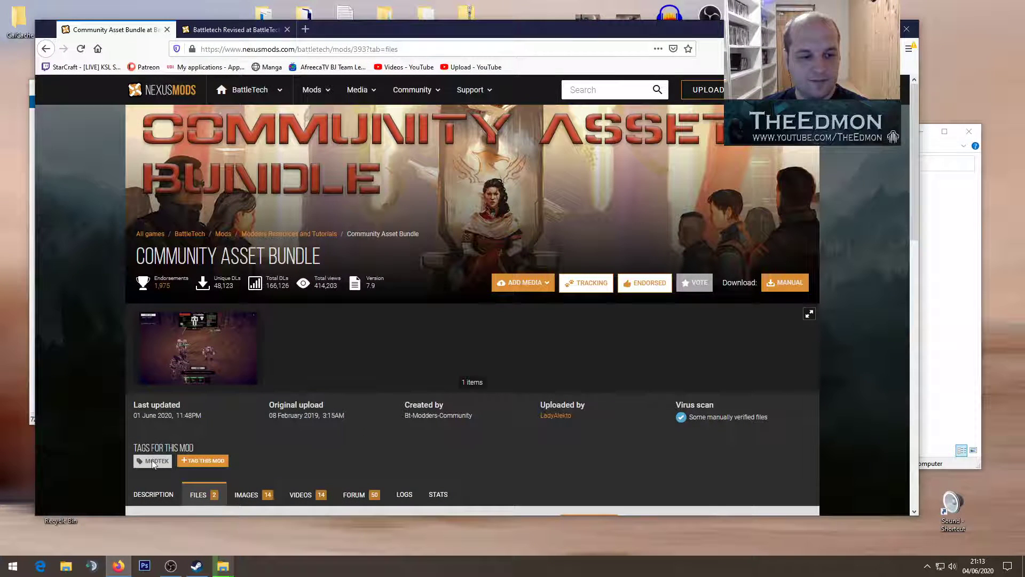
click(644, 282)
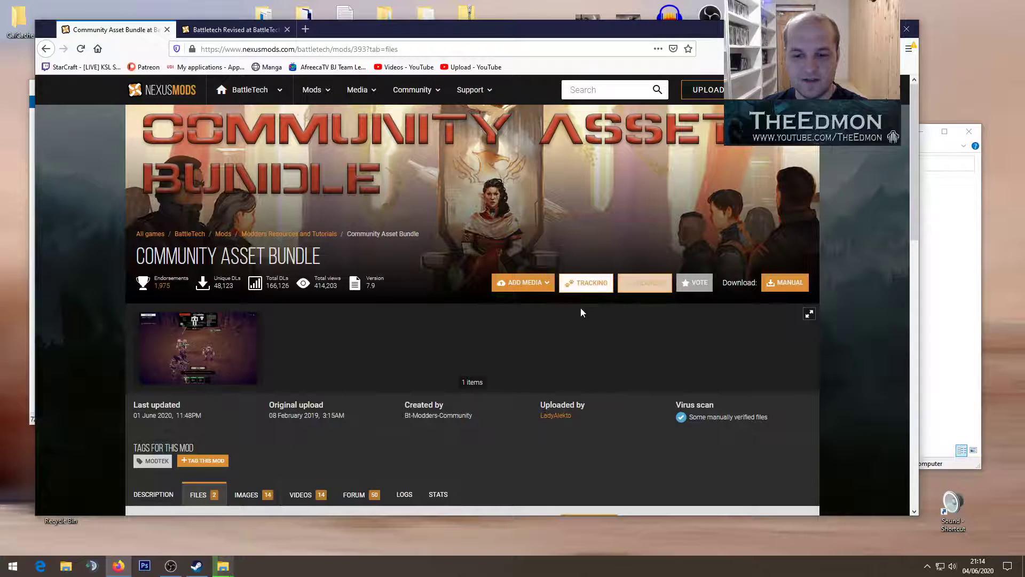
click(235, 29)
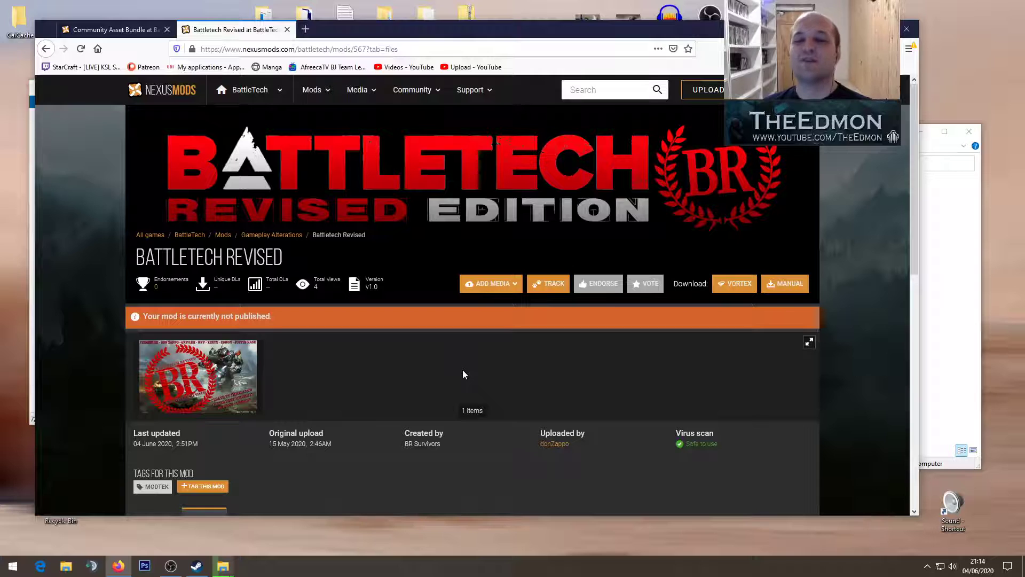
scroll(441, 373, down, 2)
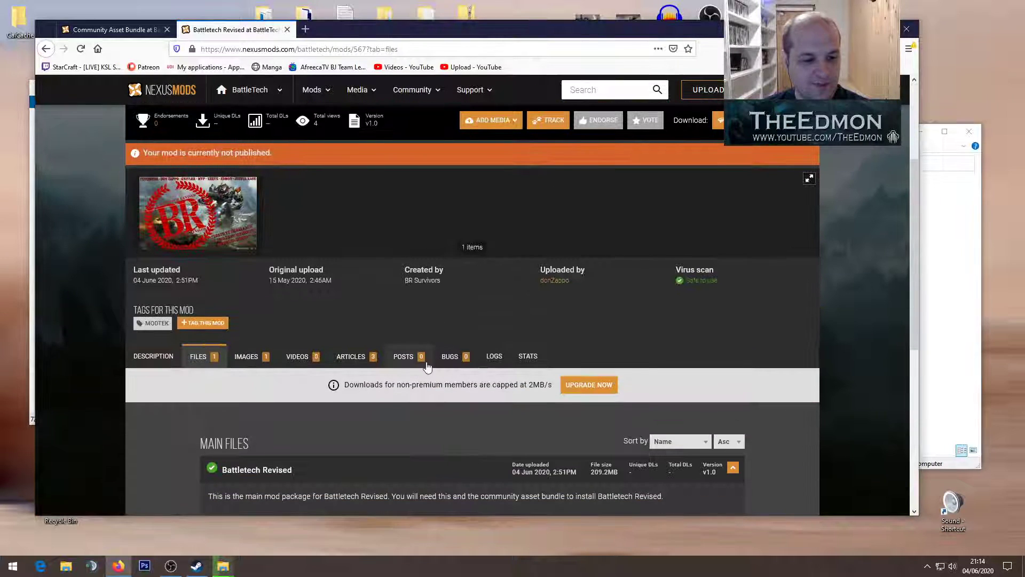
scroll(459, 278, up, 2)
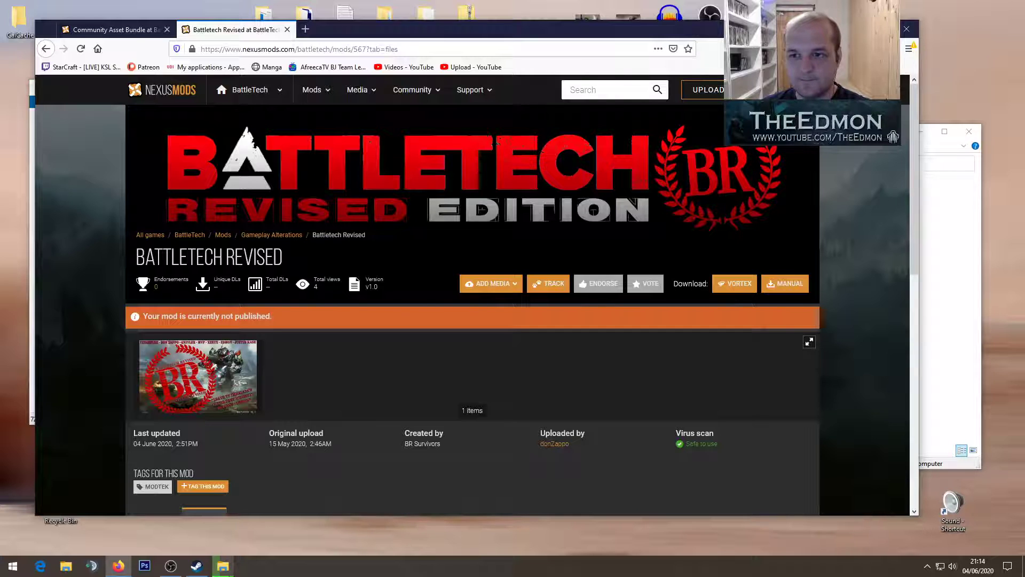
- Return to the folder windows and check the Mods folder and the progress of the copy
click(940, 286)
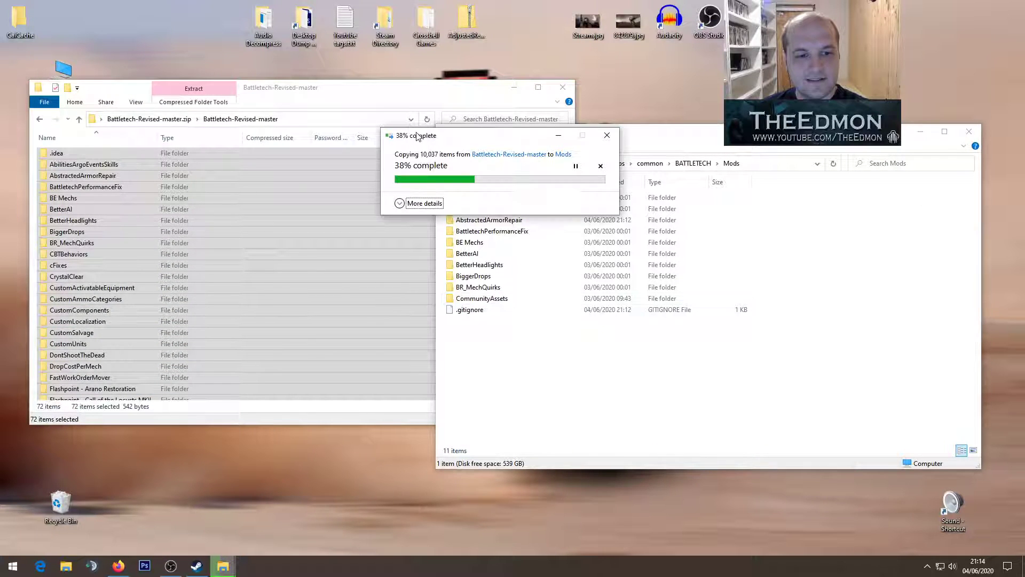
click(574, 389)
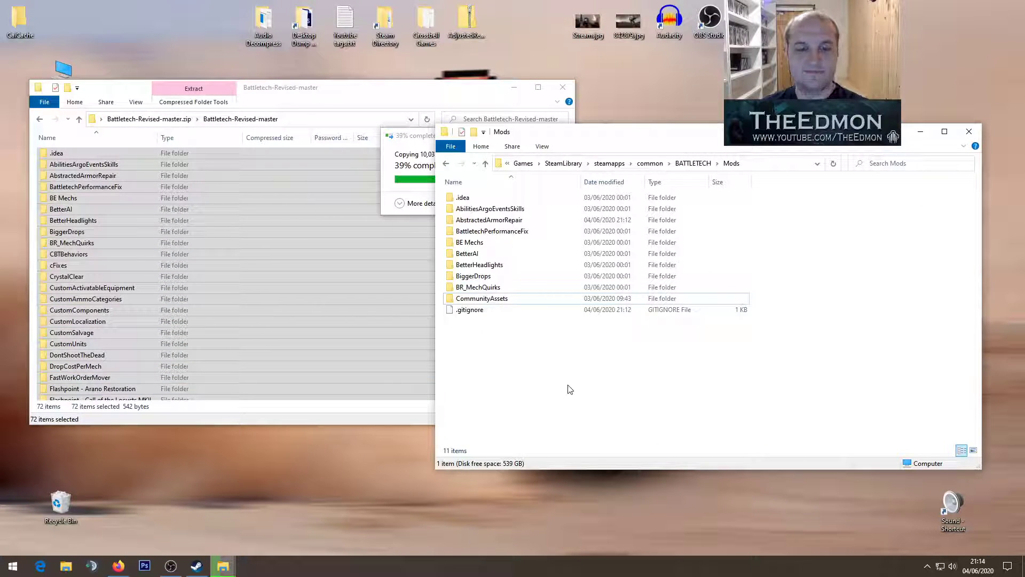
key(alt+Tab)
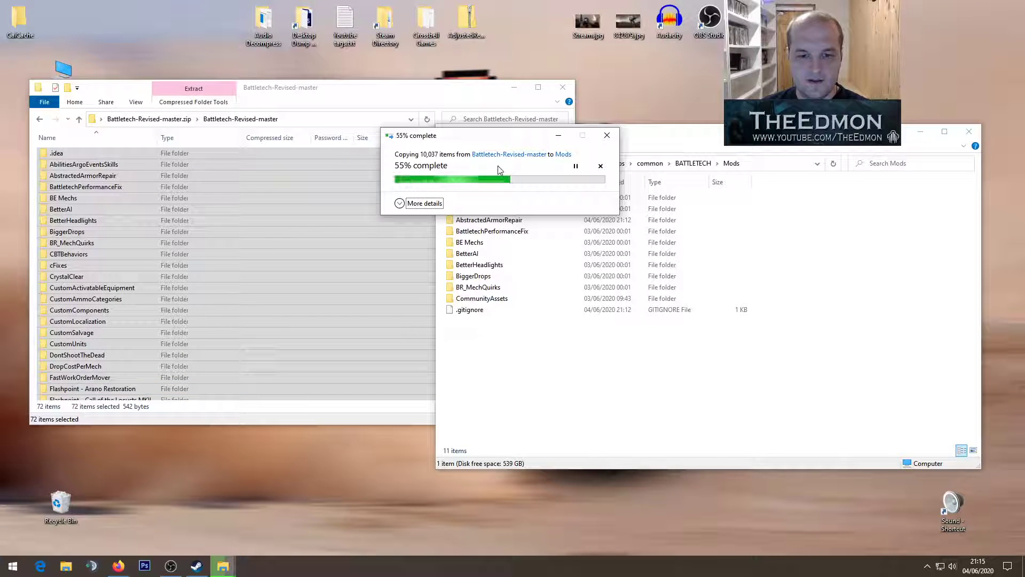
- Move the copy progress away from the folder windows and shift the zip contents window closer to the Mods window
drag(534, 136, 771, 92)
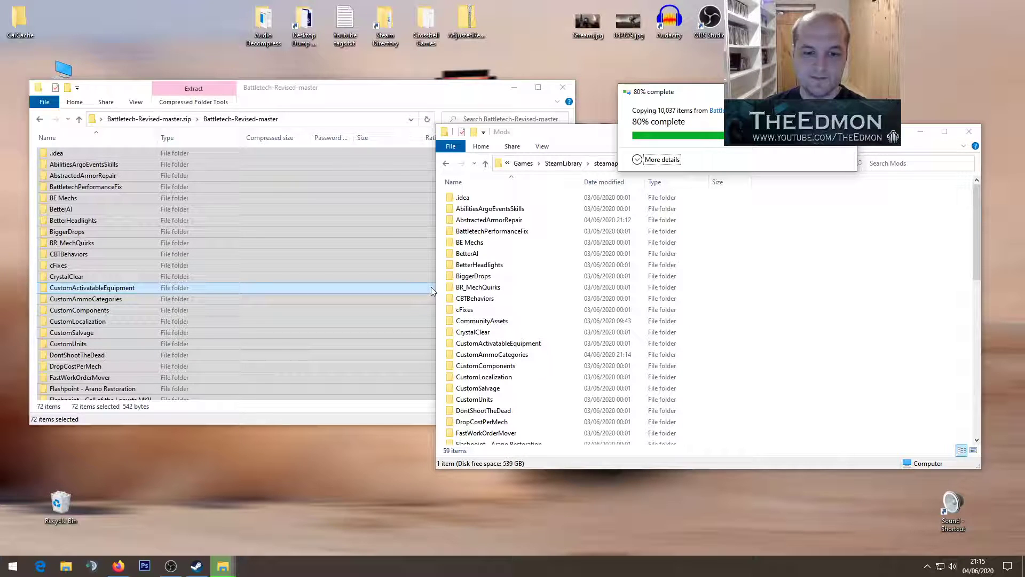
click(312, 90)
click(497, 72)
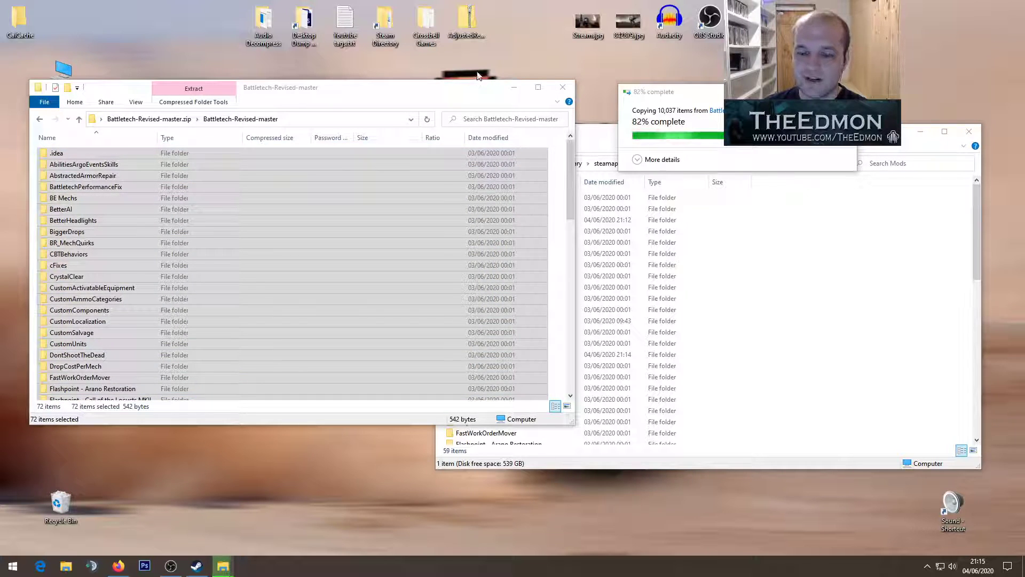
drag(462, 86, 499, 89)
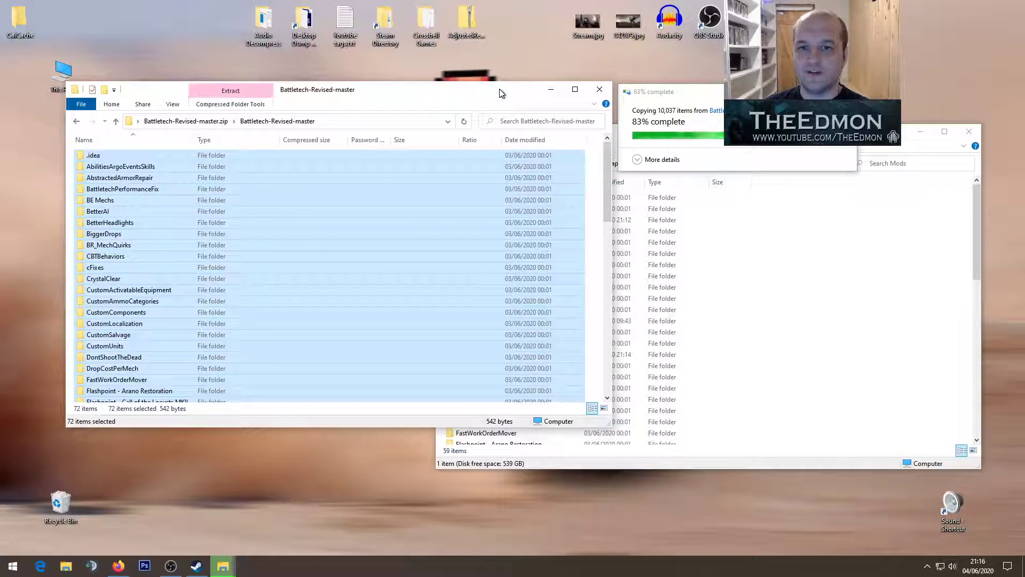
drag(672, 92, 691, 89)
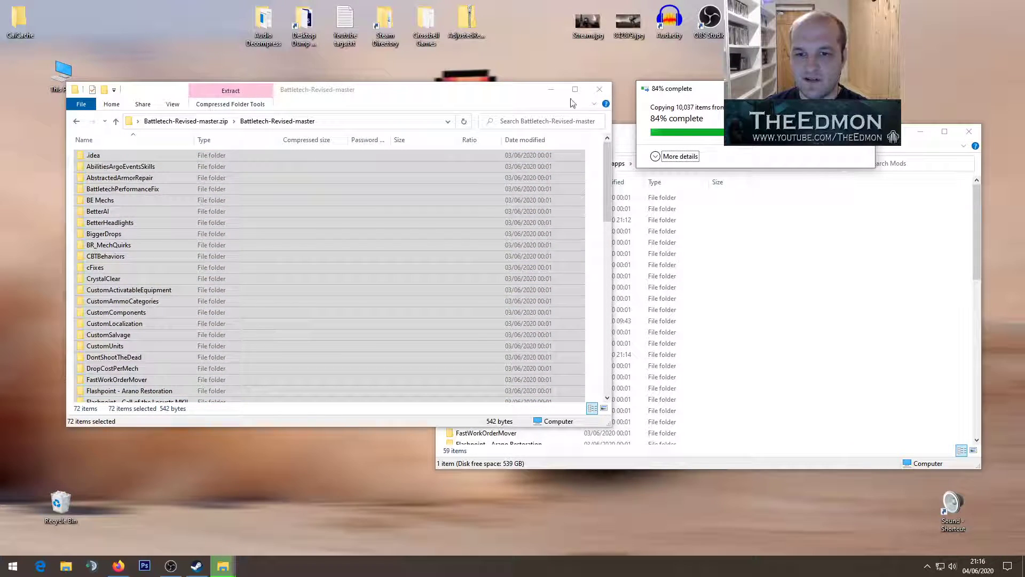
drag(504, 98, 508, 100)
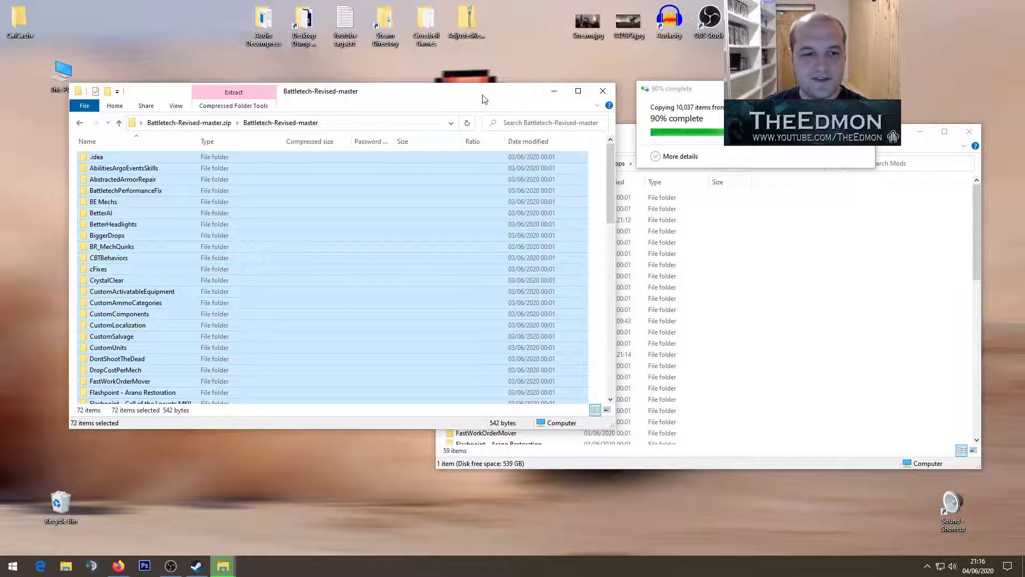
drag(484, 98, 489, 108)
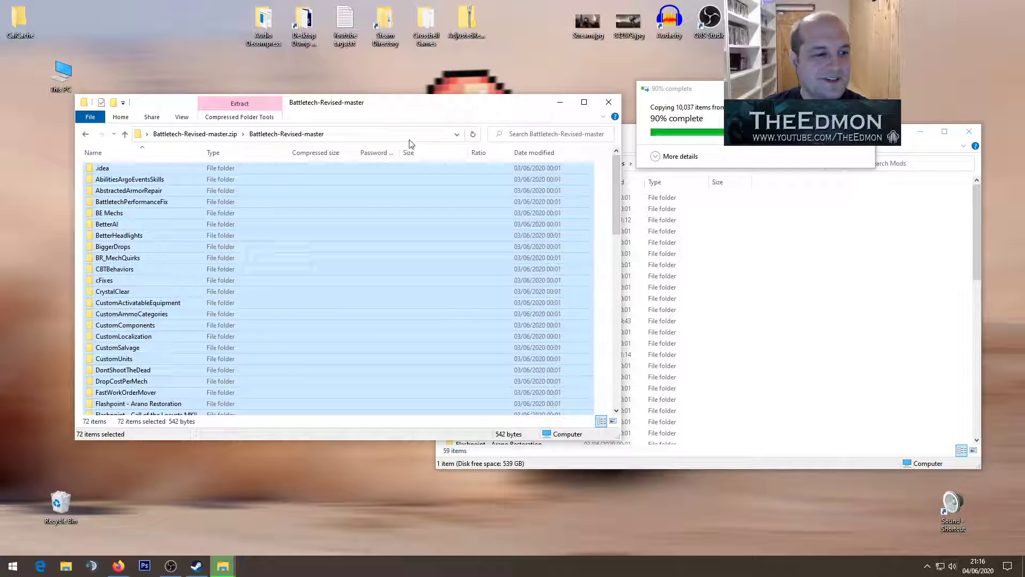
- Deselect the zip's contents, look through them and compare them with the Mods folder, checking the zip folder's full path
click(600, 286)
scroll(373, 273, down, 13)
scroll(340, 226, up, 13)
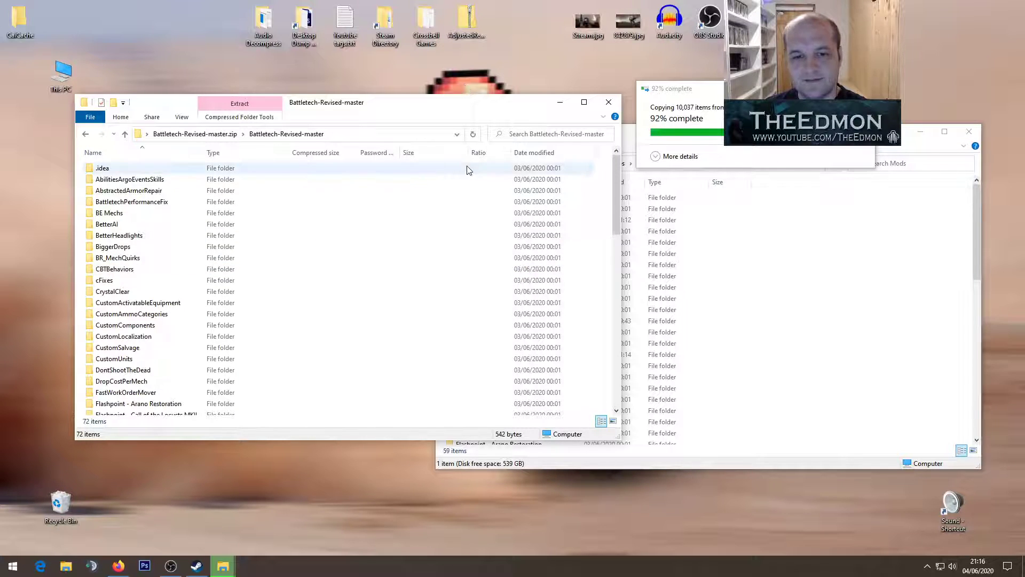
drag(432, 105, 422, 91)
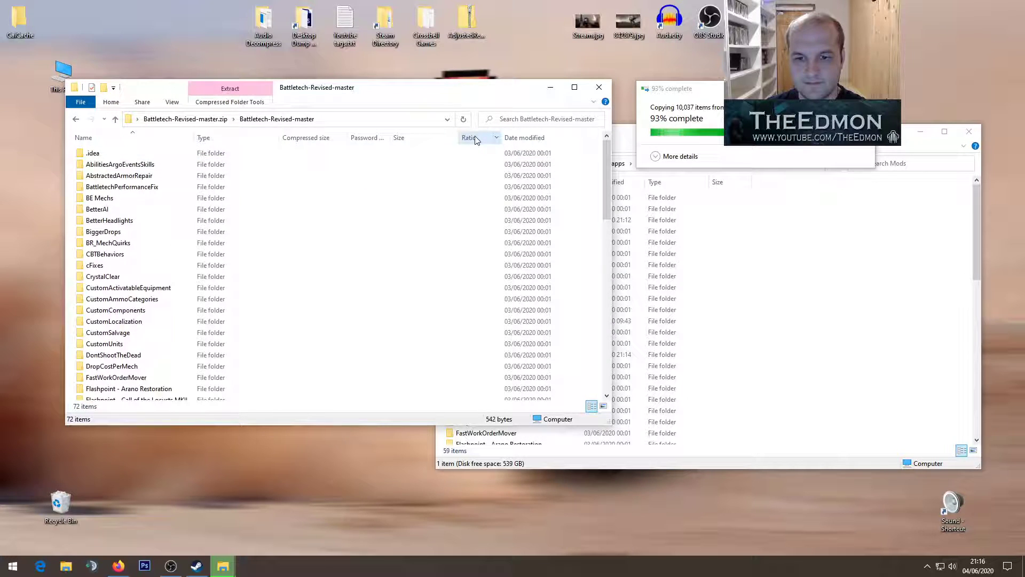
click(886, 320)
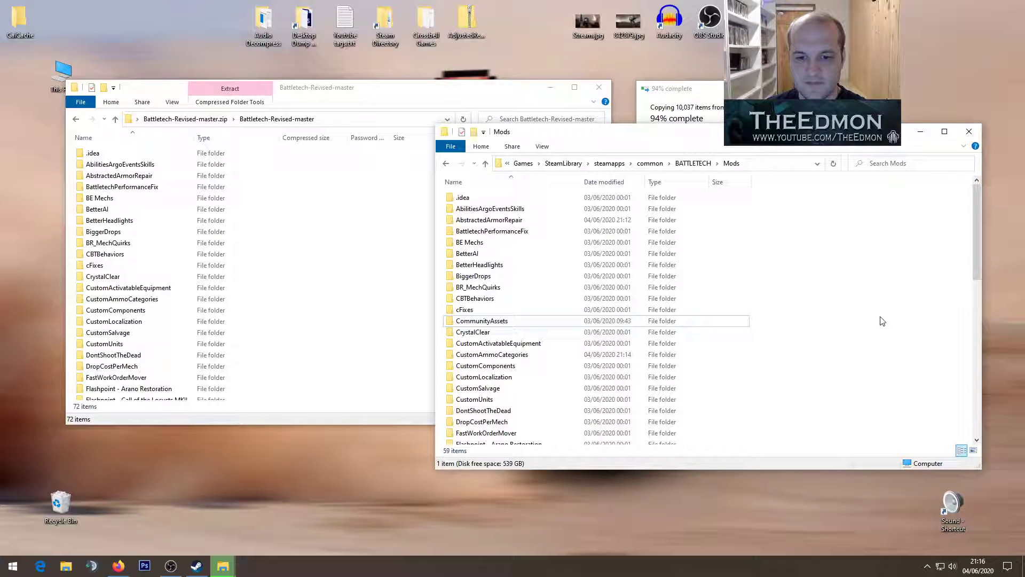
click(403, 91)
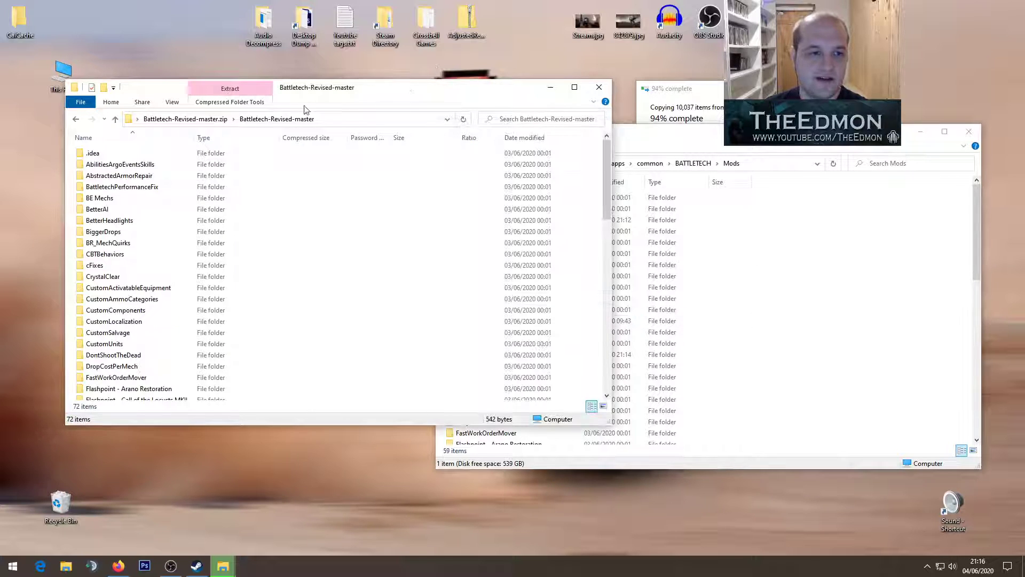
click(359, 124)
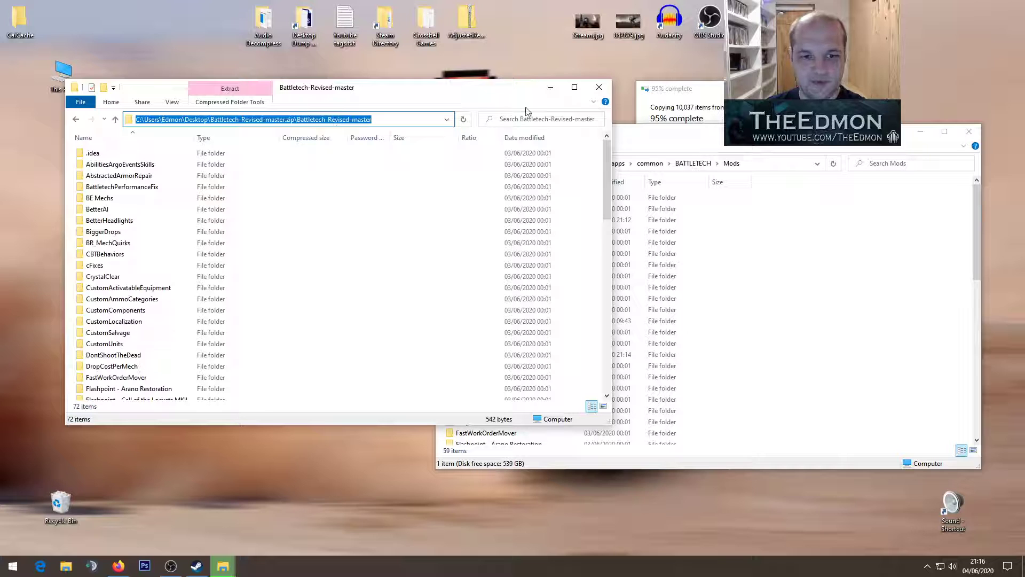
- Close the zip contents window and place the copy progress and the Mods window side by side
click(599, 87)
drag(690, 93, 269, 111)
drag(579, 132, 615, 119)
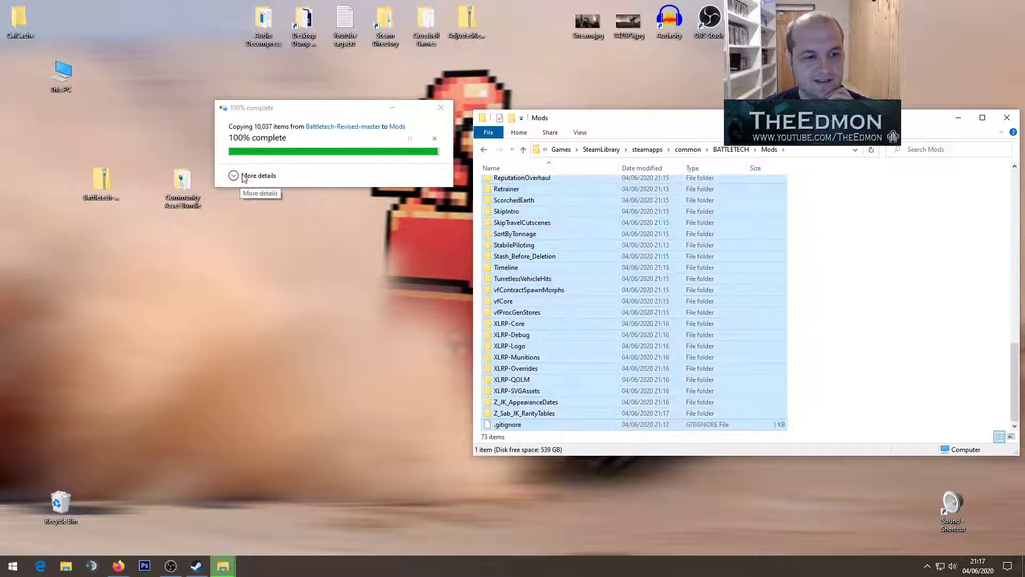
- Move the Mods window toward the middle of the desktop, clear its selection and look through the copied mod folders
drag(586, 113, 420, 86)
click(682, 245)
scroll(681, 245, up, 13)
scroll(683, 245, up, 4)
scroll(694, 251, down, 17)
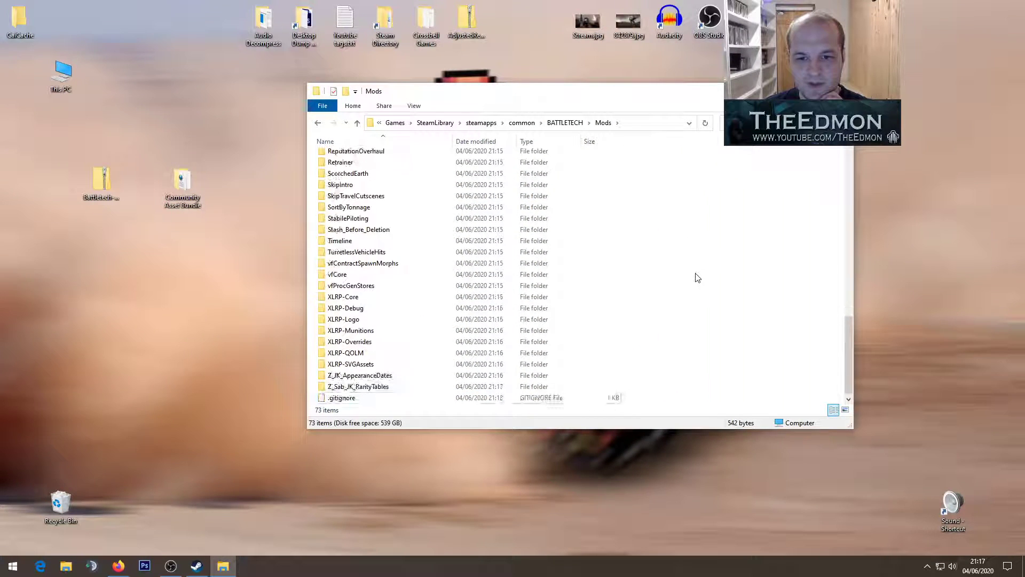
scroll(396, 215, up, 4)
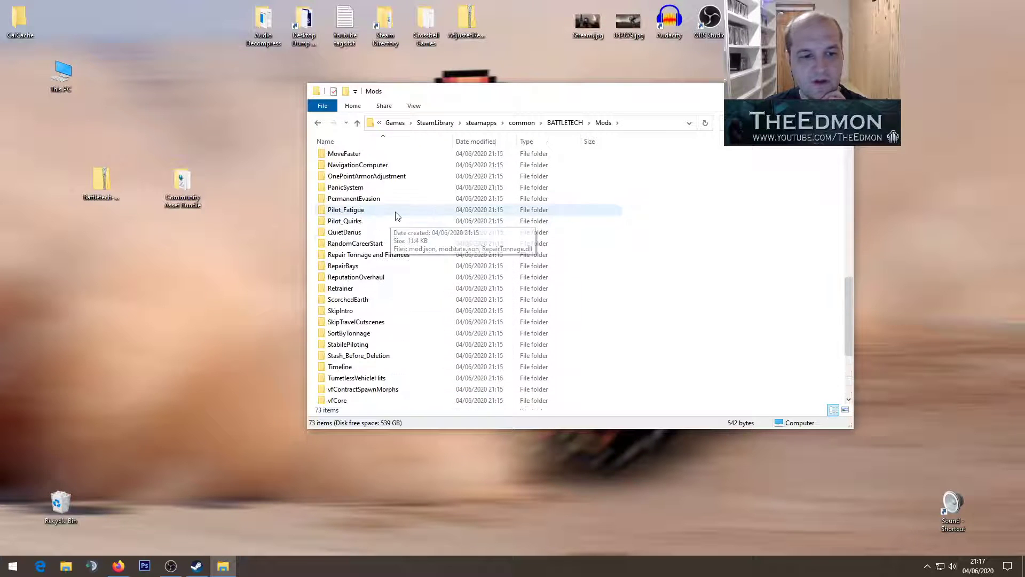
- Find and open the ModTek folder inside the Mods folder
scroll(396, 215, up, 15)
click(396, 235)
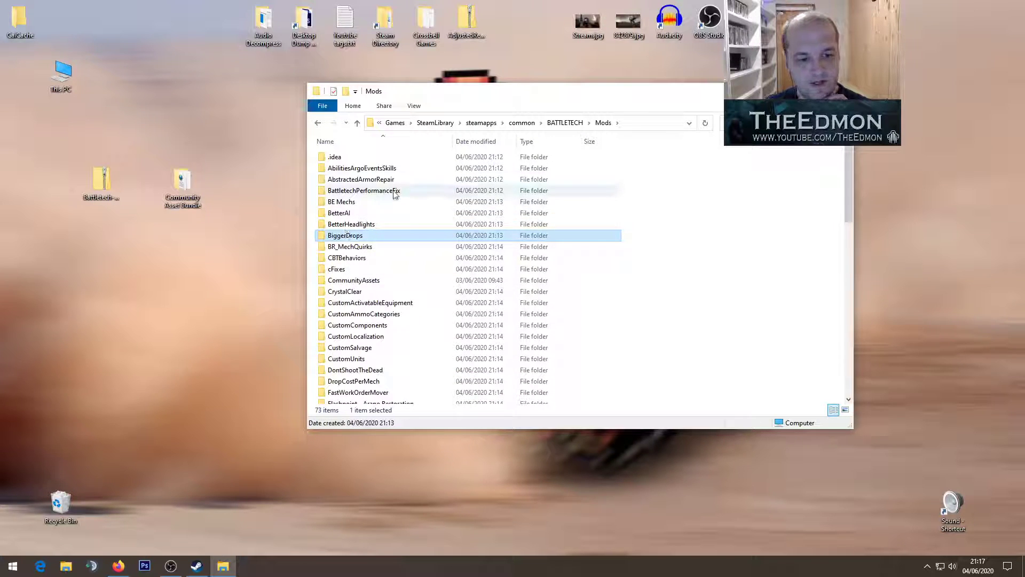
key(m)
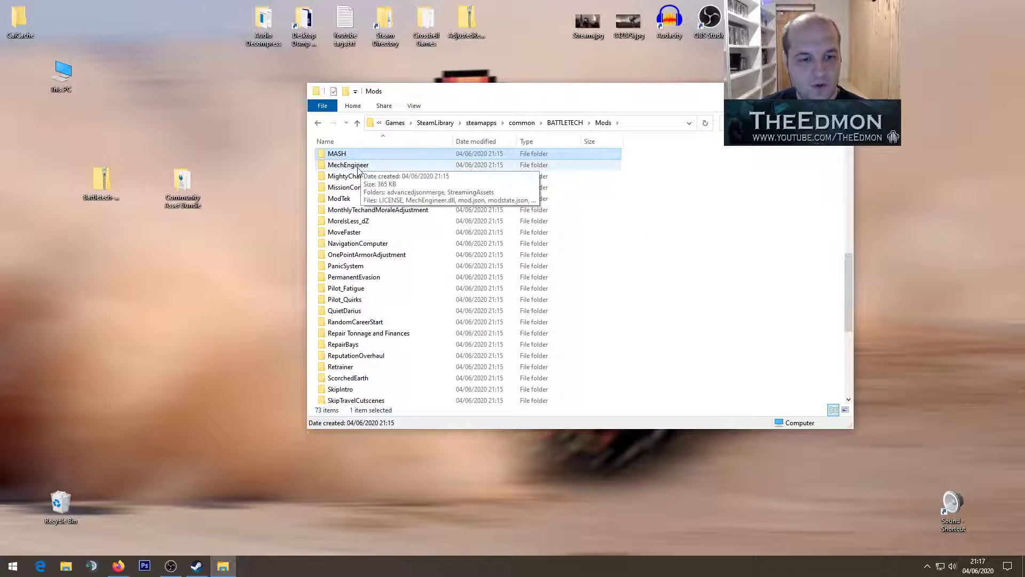
click(358, 202)
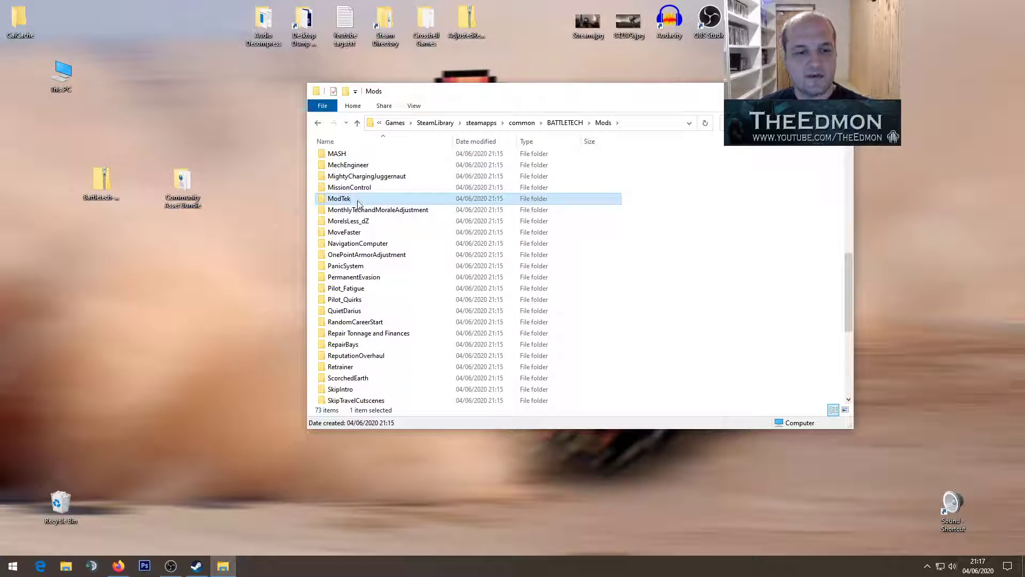
double_click(357, 202)
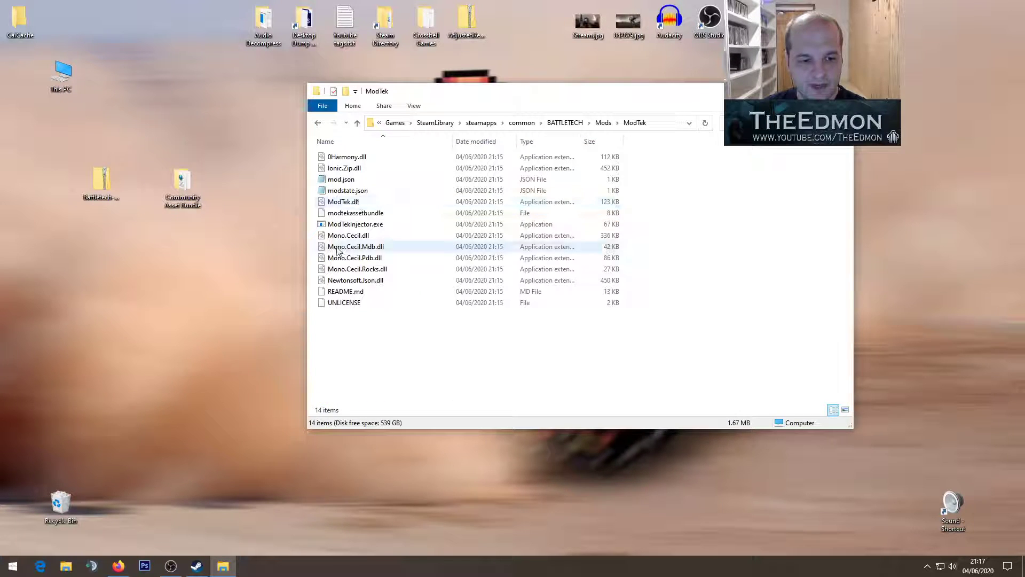
- Run ModTekInjector.exe as administrator, letting it past the Windows SmartScreen block and confirming with y
click(349, 225)
right_click(349, 228)
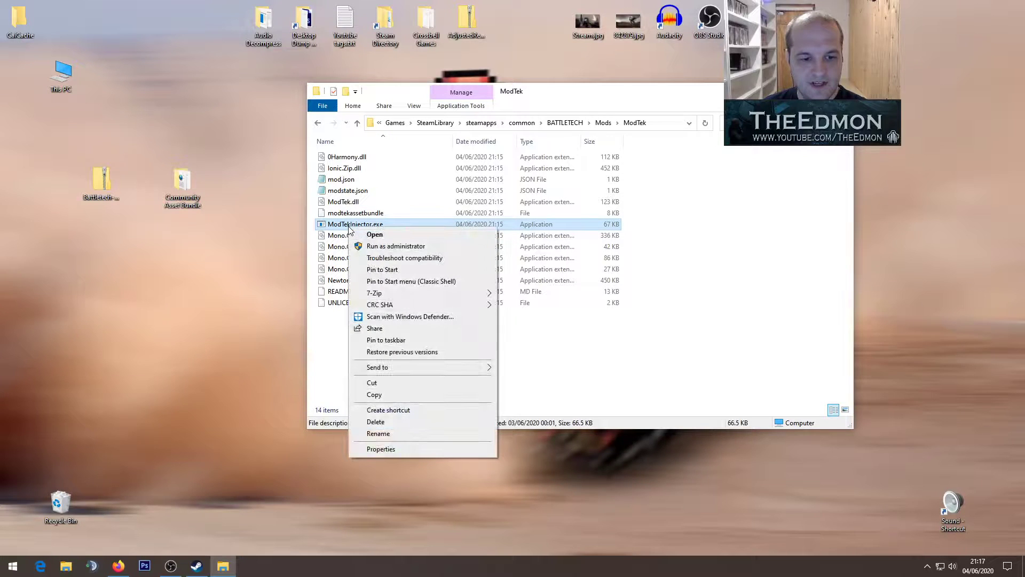
click(390, 249)
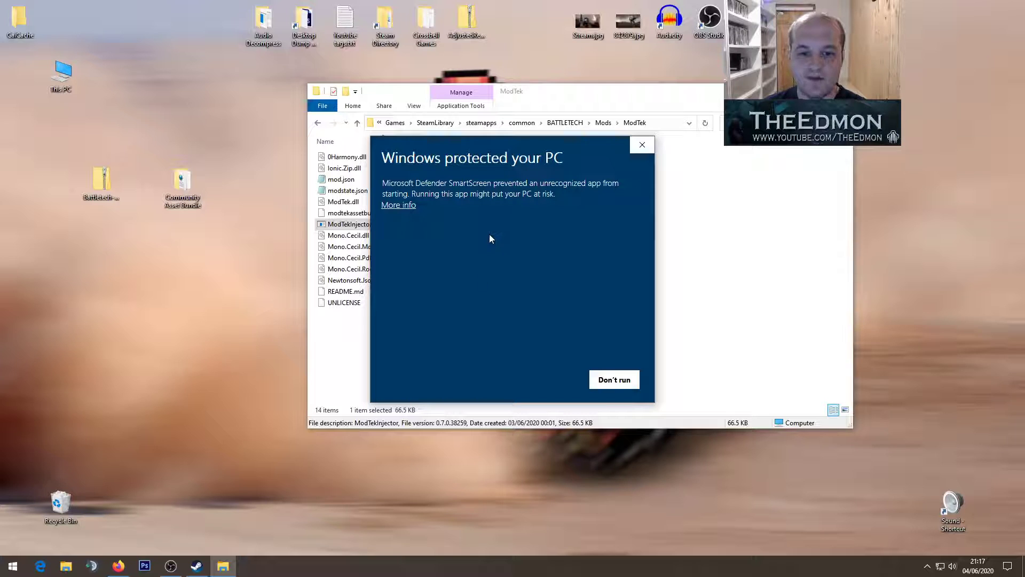
click(399, 206)
click(545, 380)
key(y)
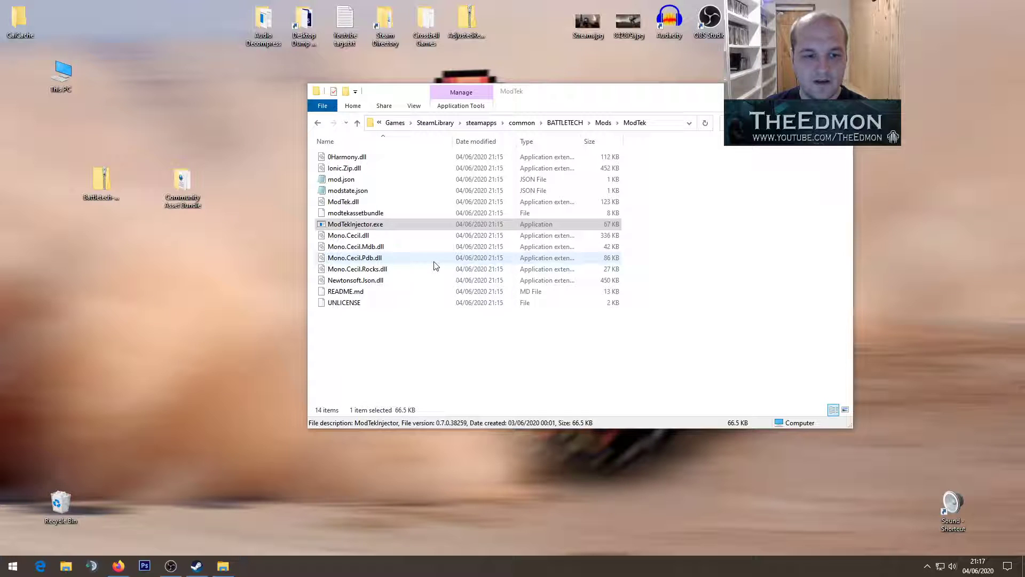
- Return from ModTek to the Mods folder, check its contents and close the window
click(377, 344)
drag(511, 96, 461, 101)
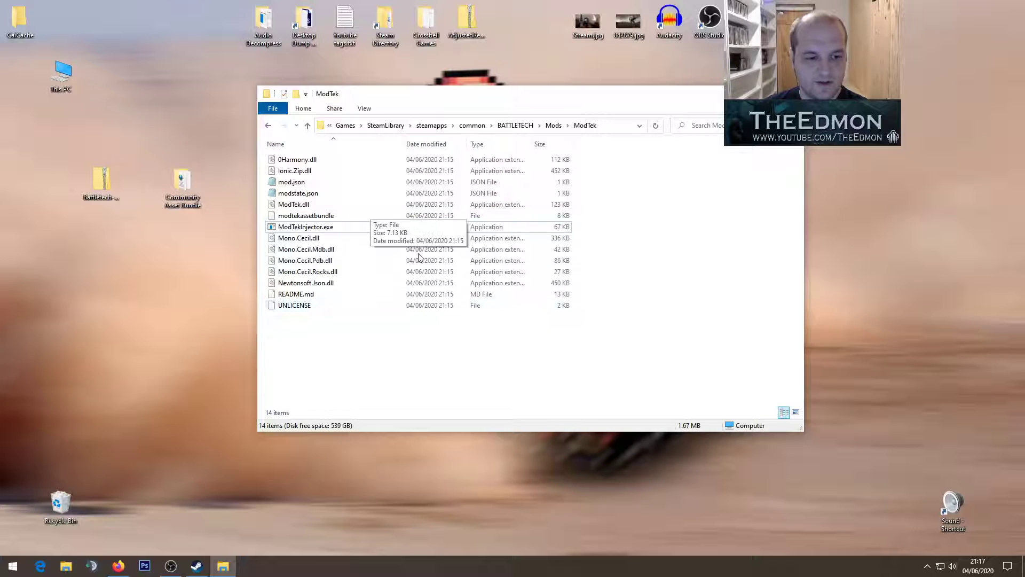
click(549, 126)
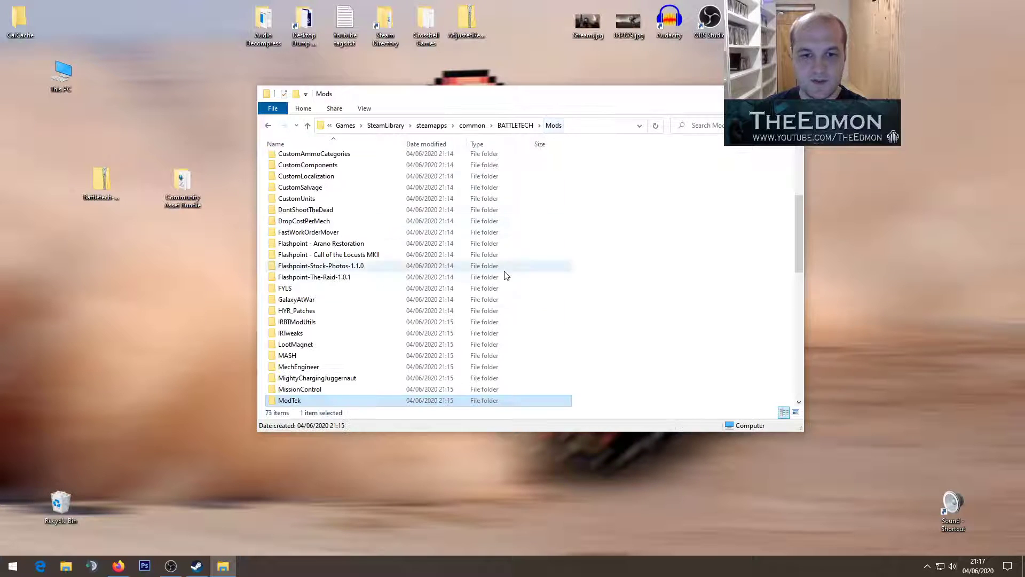
scroll(661, 252, down, 4)
scroll(661, 252, up, 5)
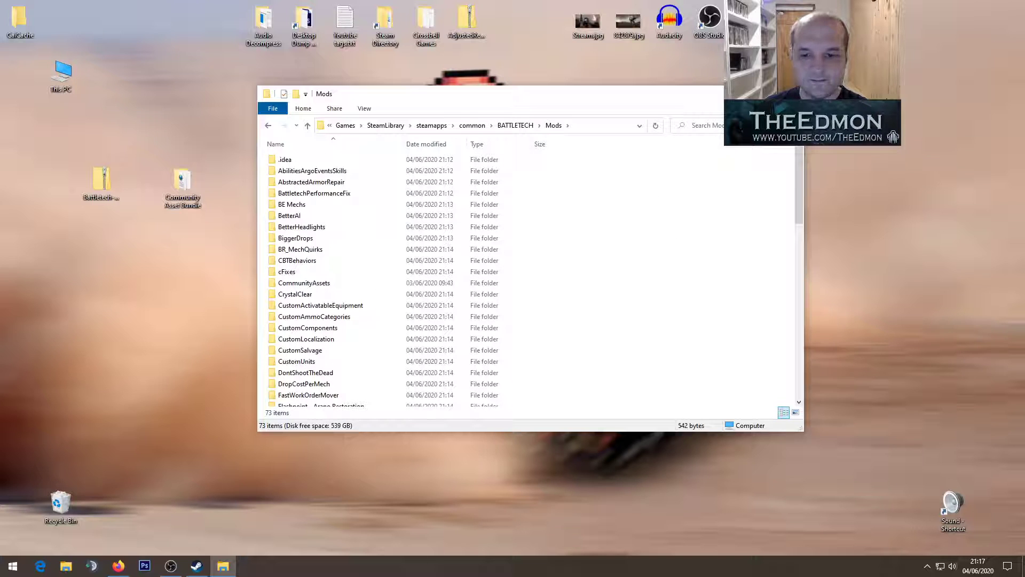
click(791, 93)
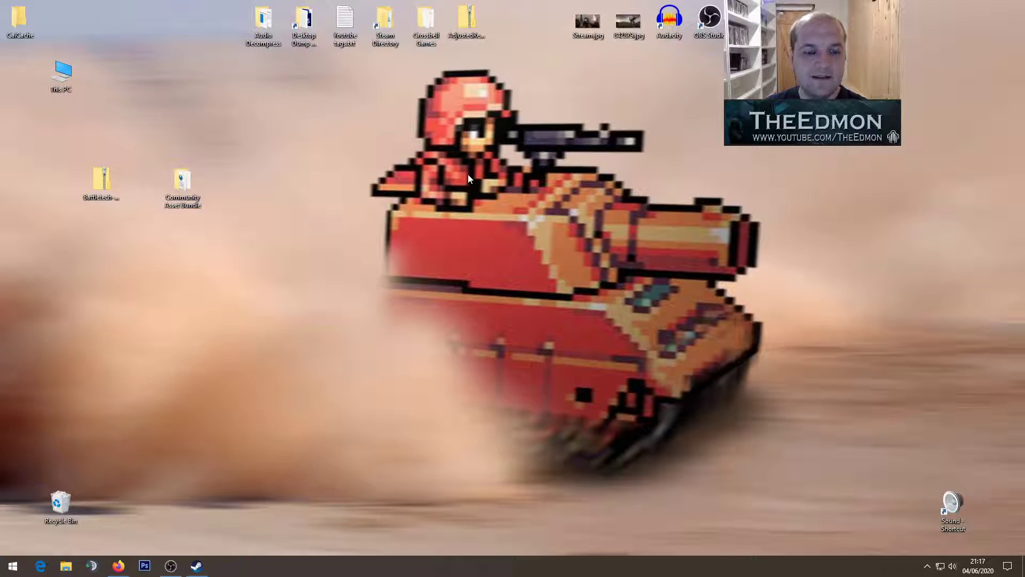
- Switch to Steam and launch BATTLETECH from the games list
click(197, 565)
right_click(862, 313)
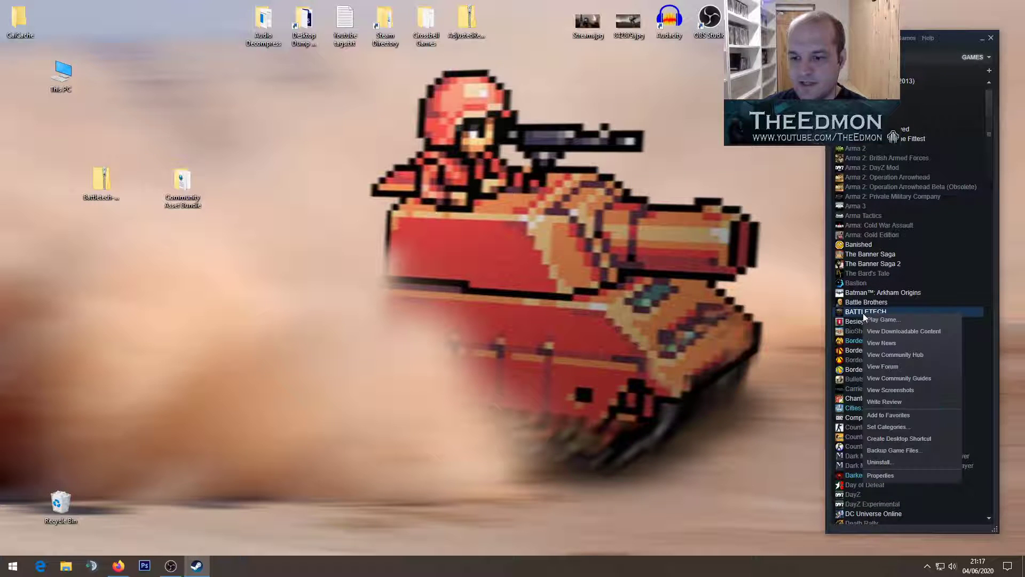
click(872, 316)
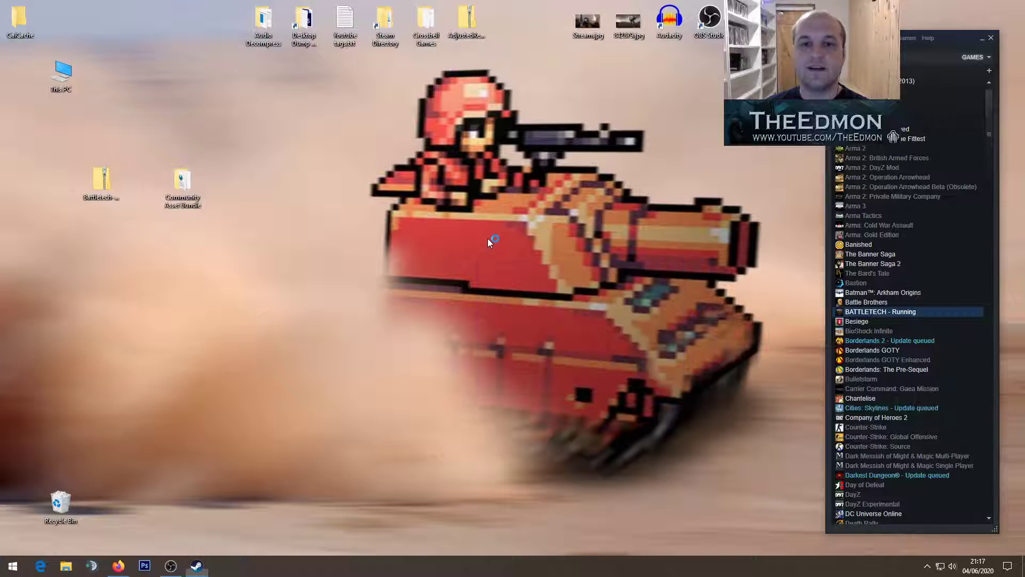